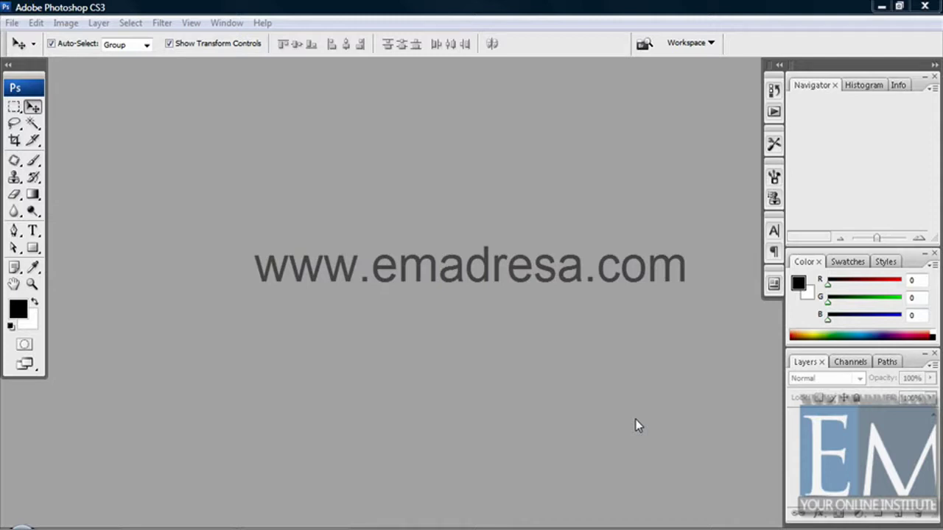
# Open the New dialog (Untitled-1, 1600 × 1600 pixels) and move it left
pyautogui.click(11, 23)
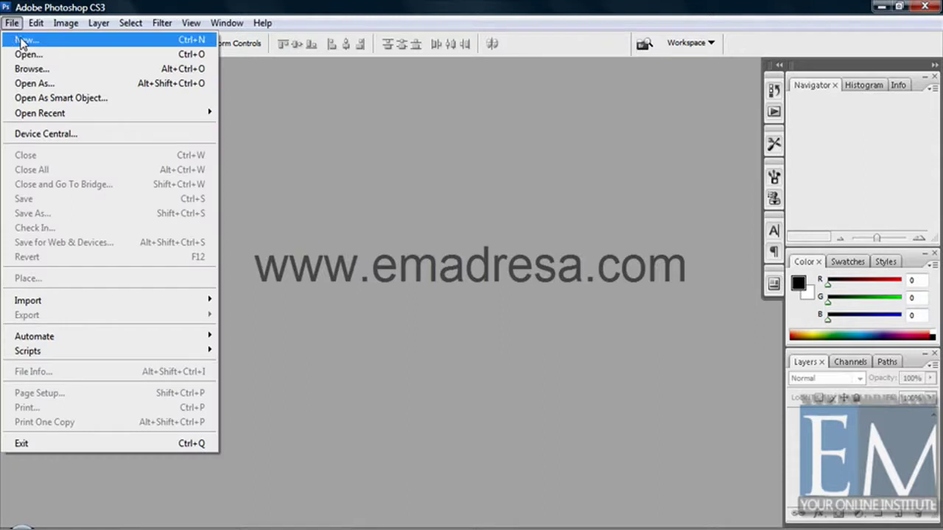
pyautogui.click(25, 40)
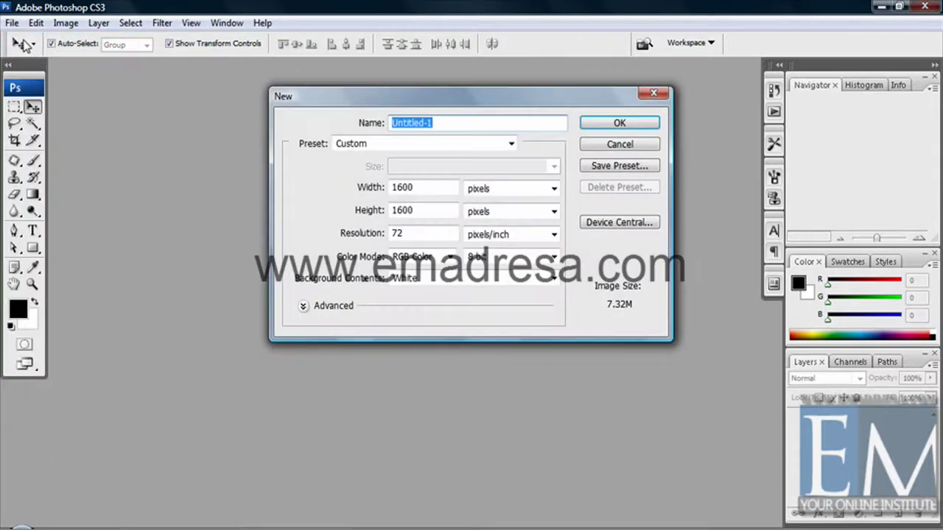
pyautogui.moveTo(341, 100); pyautogui.dragTo(322, 151)
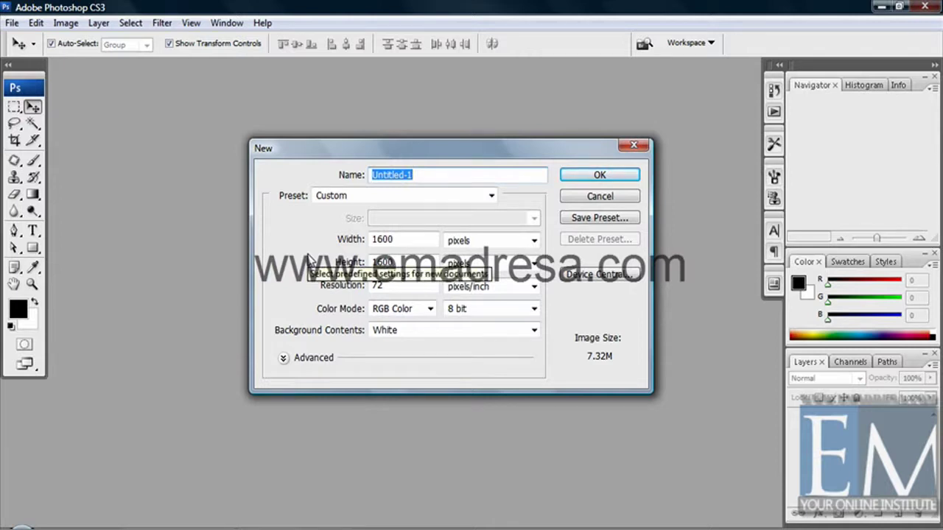
pyautogui.moveTo(353, 153); pyautogui.dragTo(331, 153)
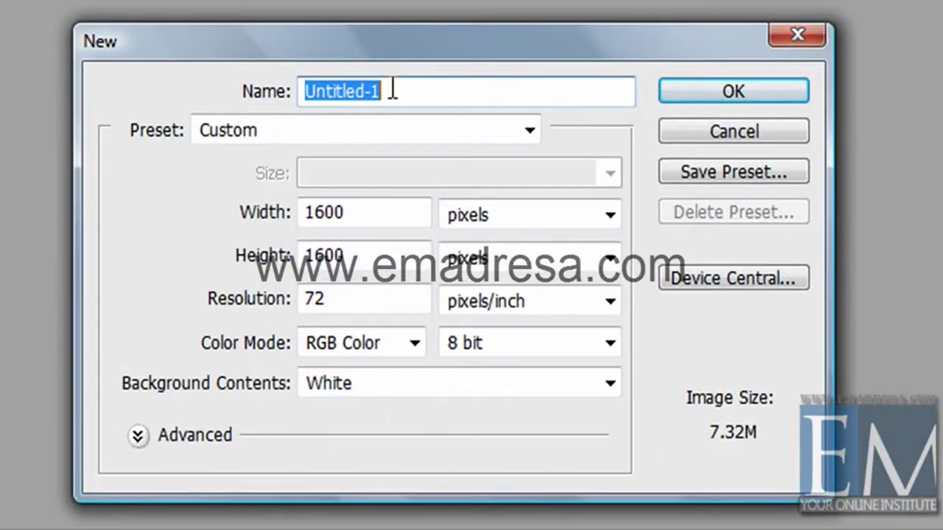
# Name the new document WELCOME and select its 1600 width and height values
pyautogui.press('BackSpace')
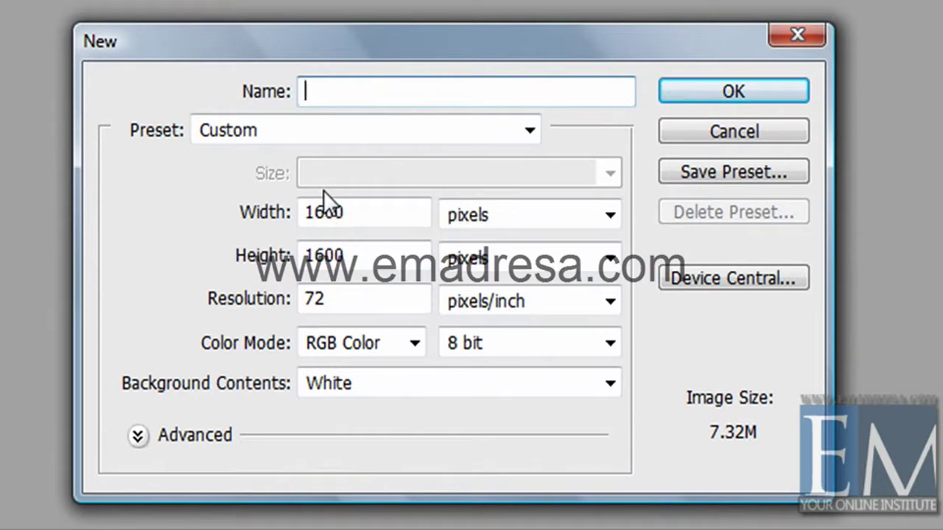
pyautogui.write('WELCOME')
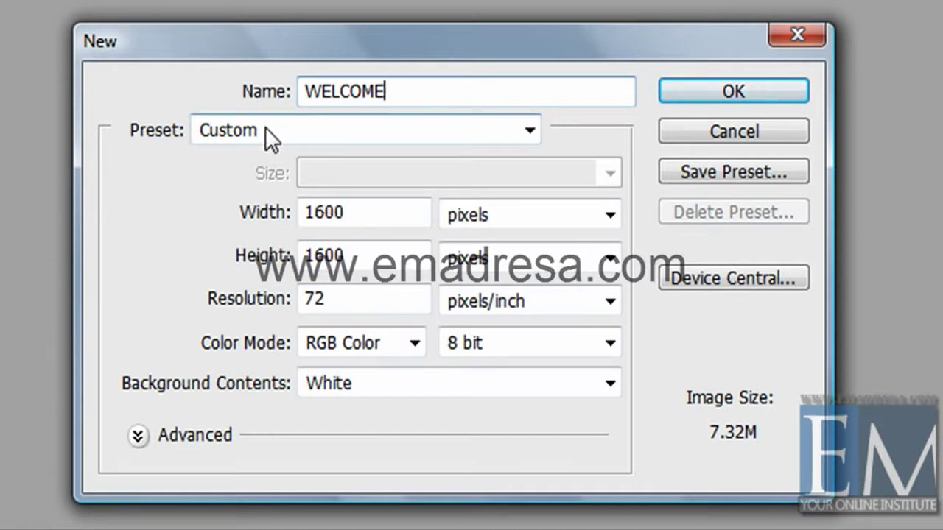
pyautogui.moveTo(349, 212); pyautogui.dragTo(298, 212)
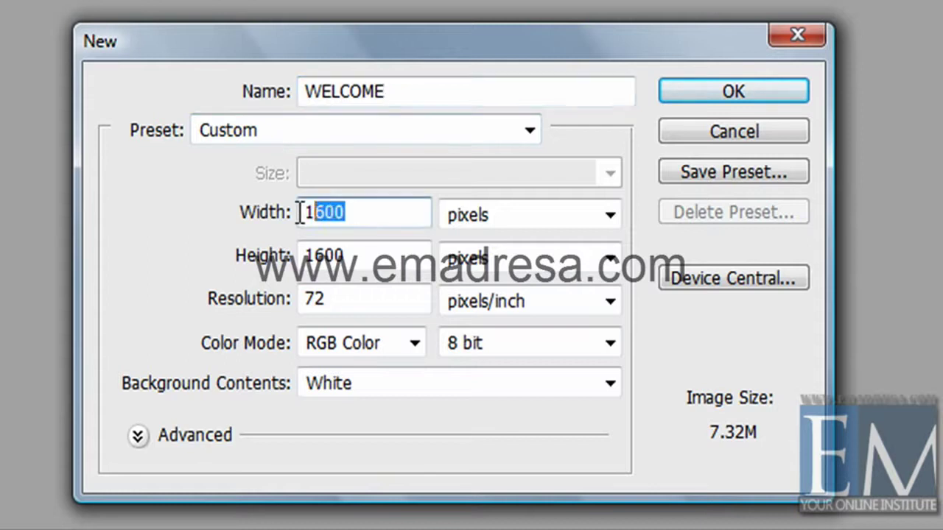
pyautogui.moveTo(353, 250); pyautogui.dragTo(251, 258)
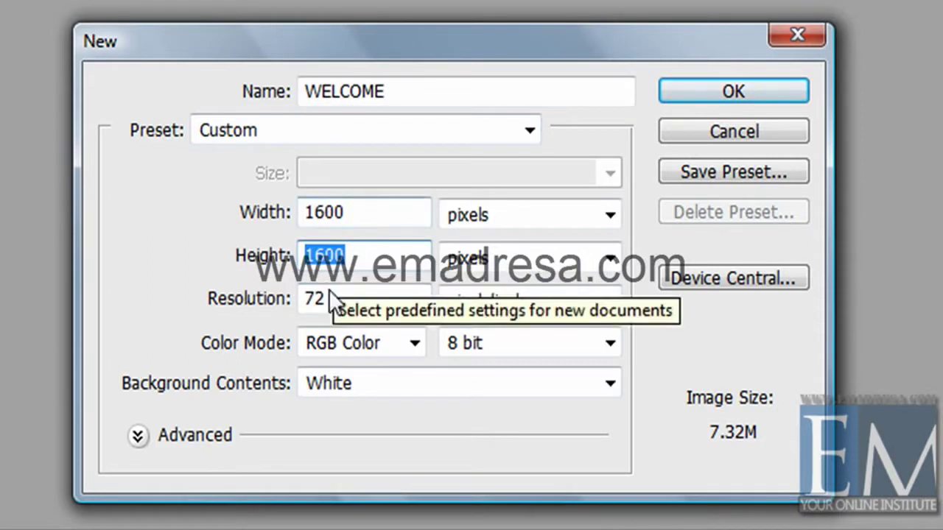
pyautogui.click(530, 126)
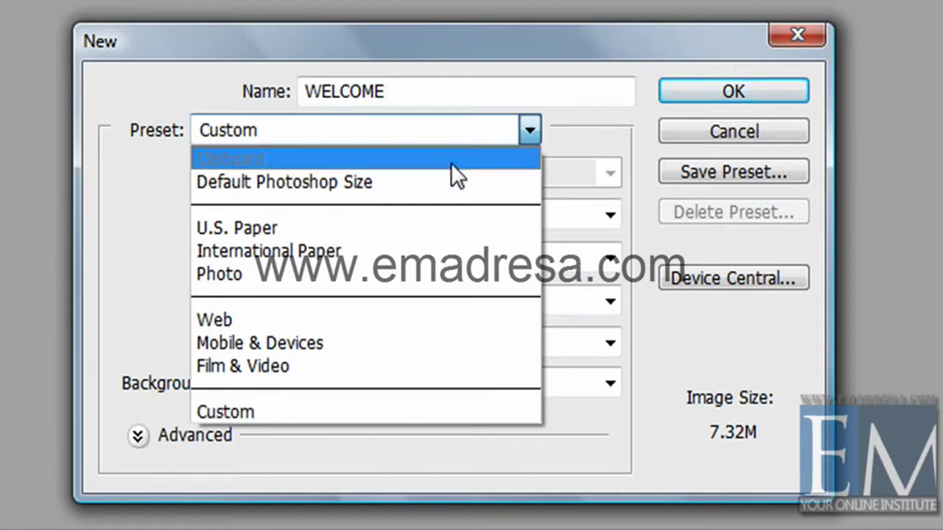
# Try the Default Photoshop Size preset, then U.S. Paper at Legal size in inches
pyautogui.click(421, 177)
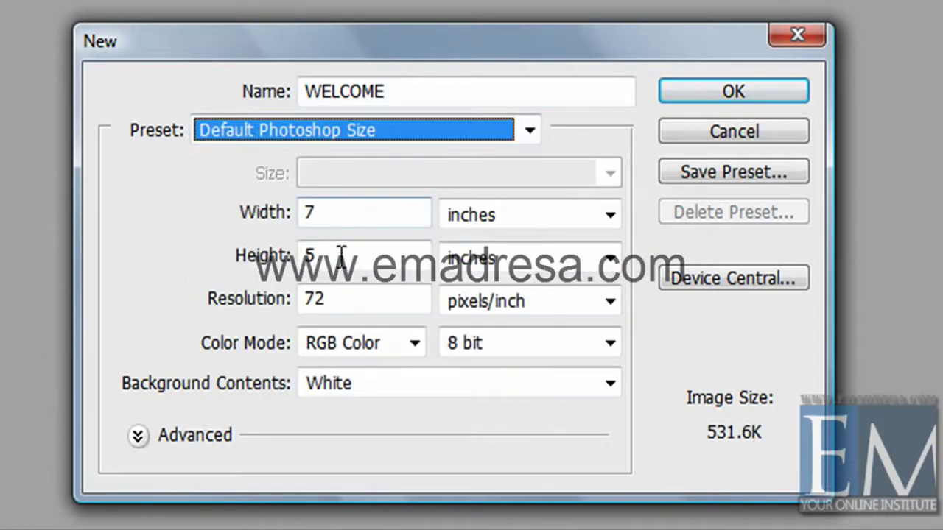
pyautogui.click(527, 131)
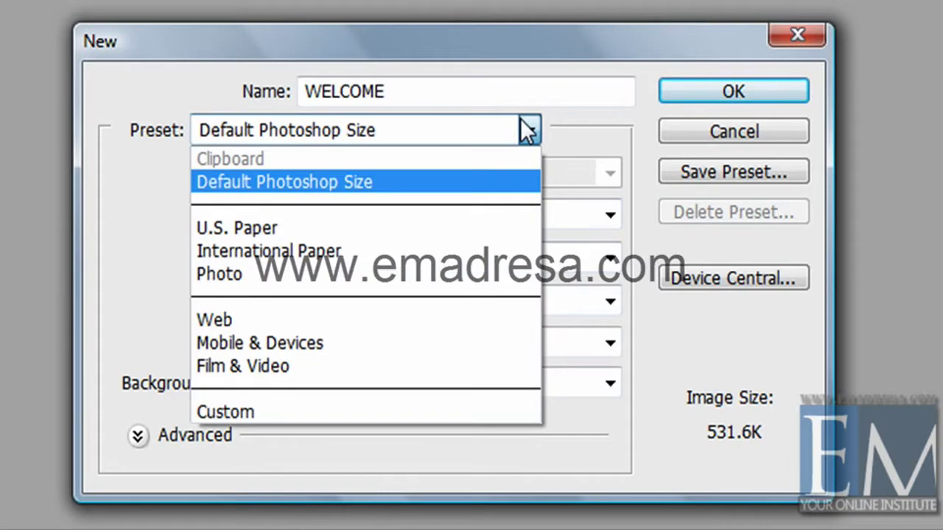
pyautogui.click(459, 230)
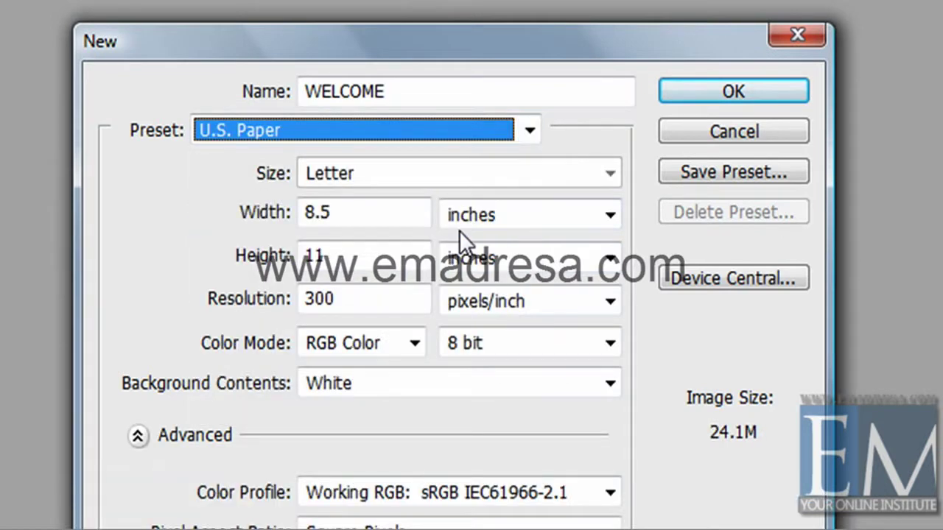
pyautogui.click(610, 170)
pyautogui.click(587, 217)
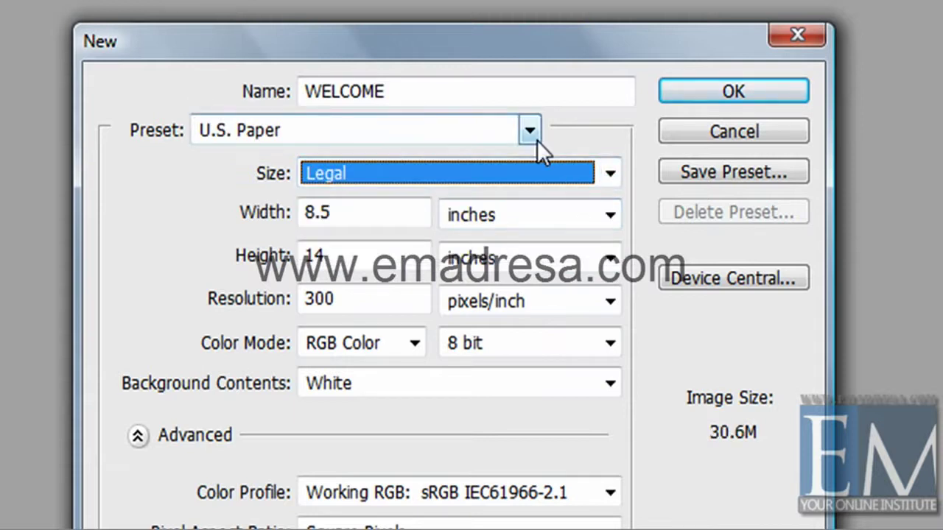
pyautogui.click(533, 214)
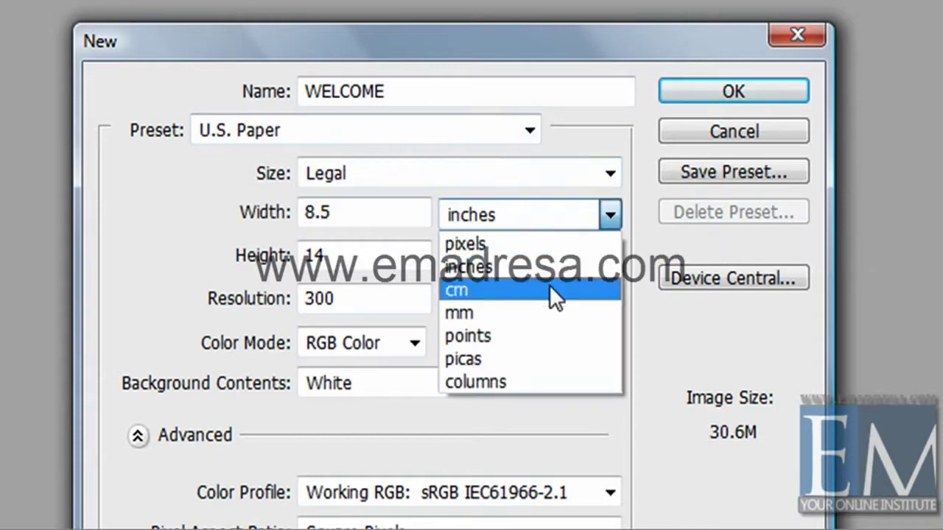
pyautogui.click(602, 140)
# Switch the preset to International Paper at A3 size
pyautogui.click(530, 130)
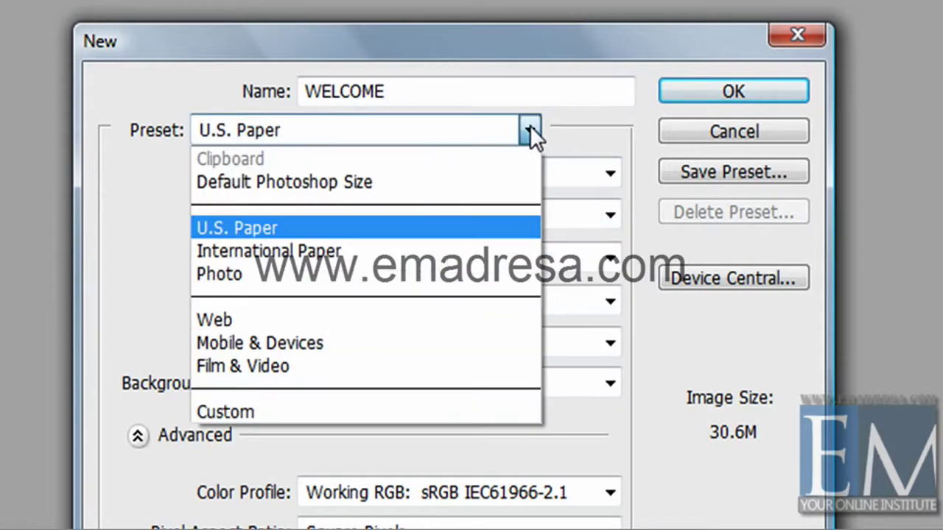
pyautogui.click(329, 251)
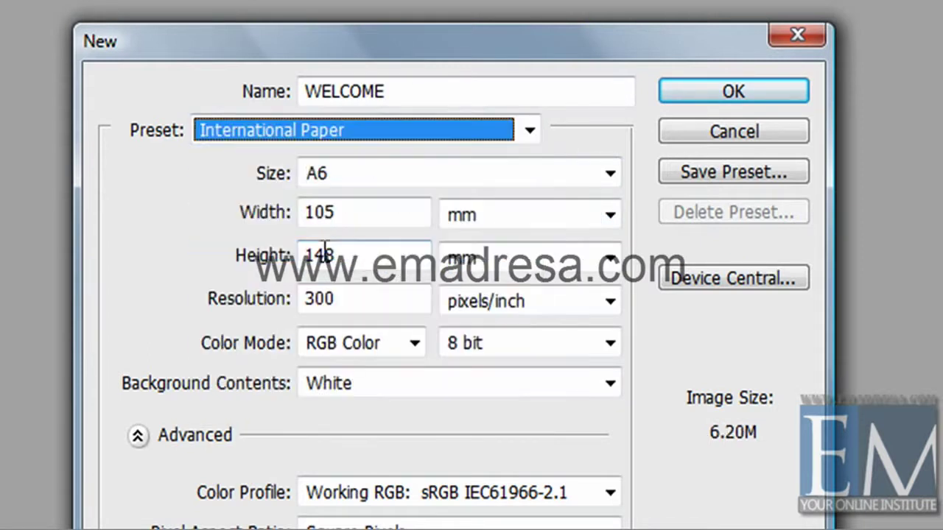
pyautogui.click(611, 173)
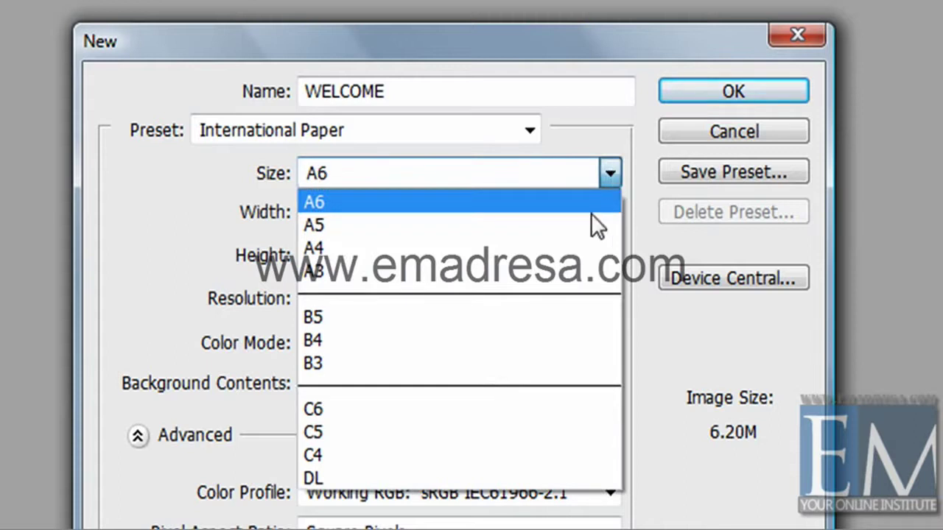
pyautogui.click(576, 271)
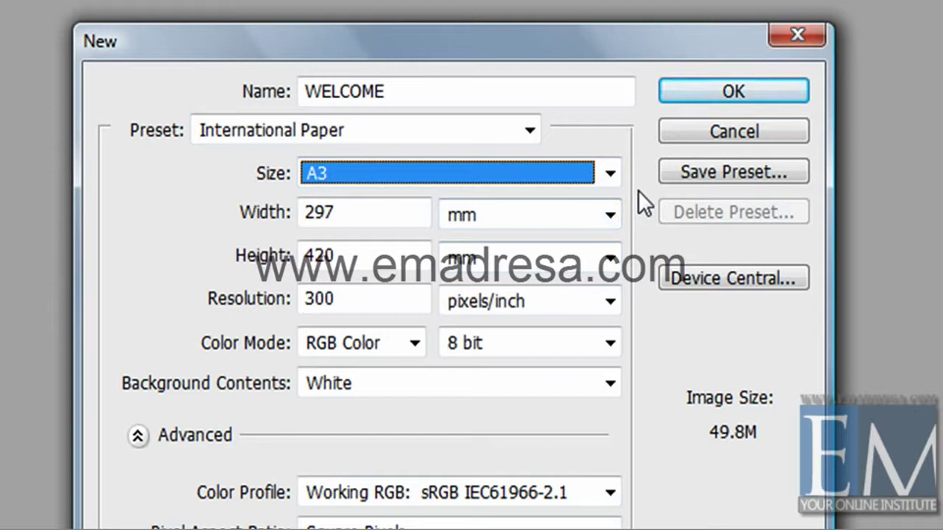
# Choose the Photo preset, trying Landscape 8 x 10 before settling on Landscape 5 x 7
pyautogui.click(454, 125)
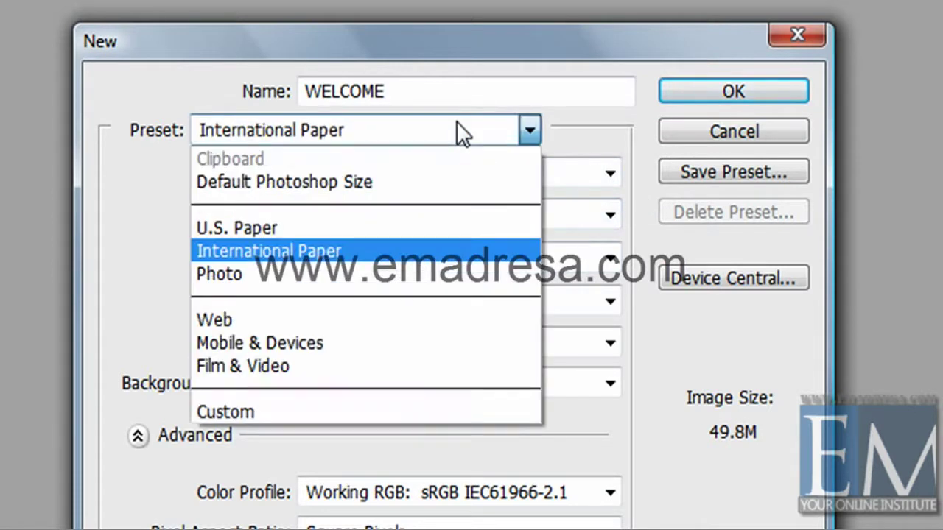
pyautogui.click(396, 273)
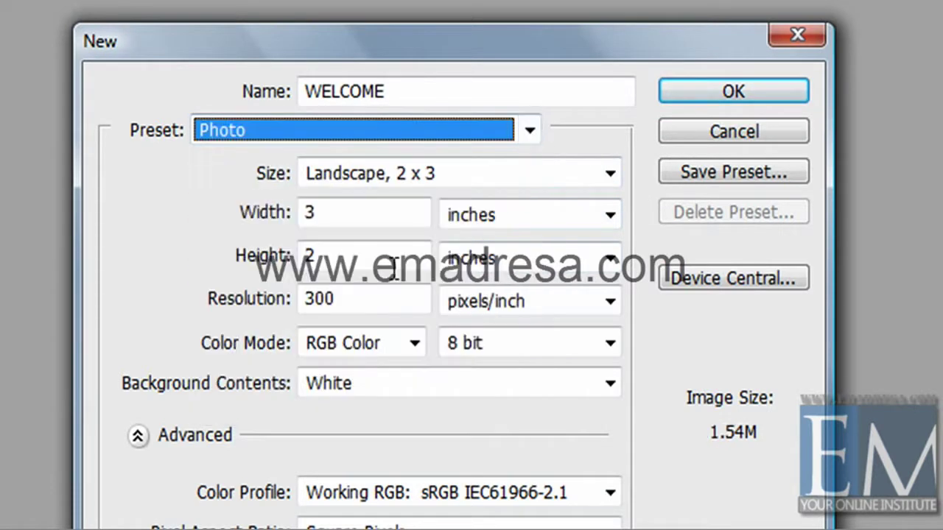
pyautogui.click(609, 174)
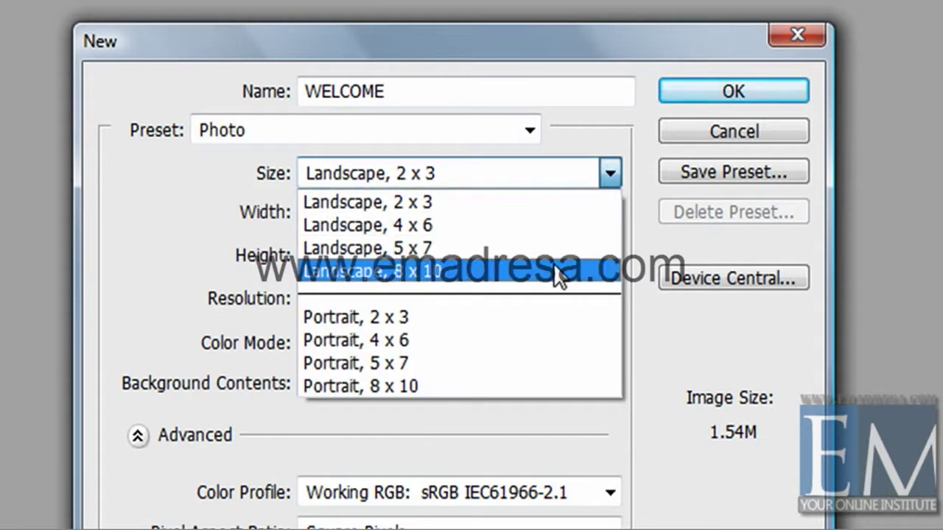
pyautogui.click(557, 272)
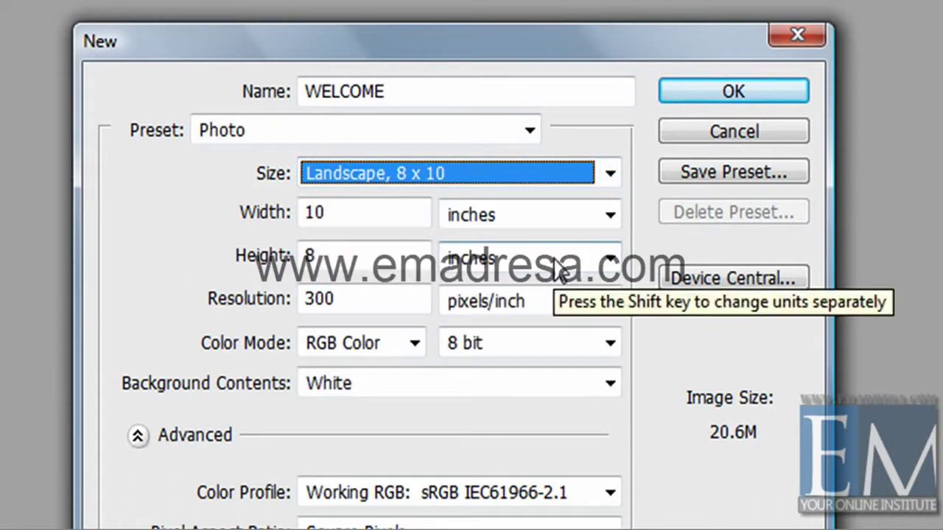
pyautogui.click(539, 169)
pyautogui.click(521, 243)
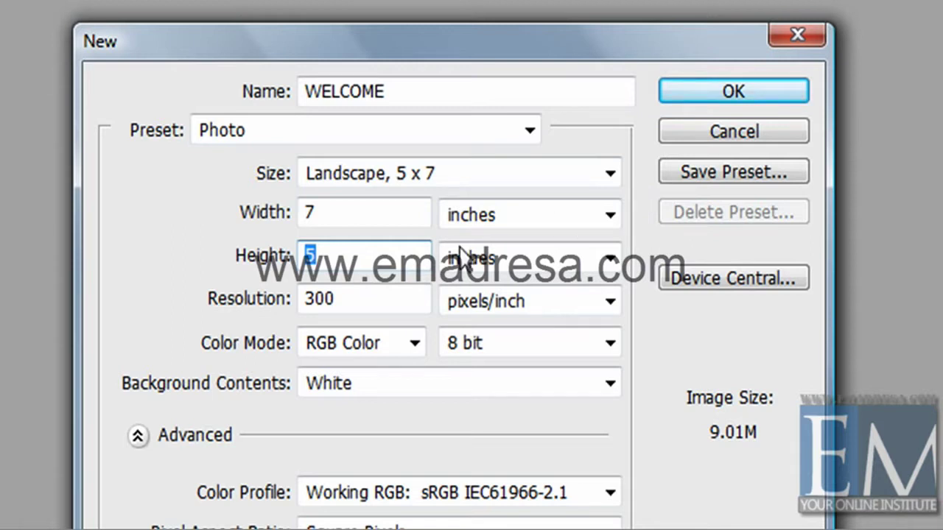
pyautogui.click(404, 255)
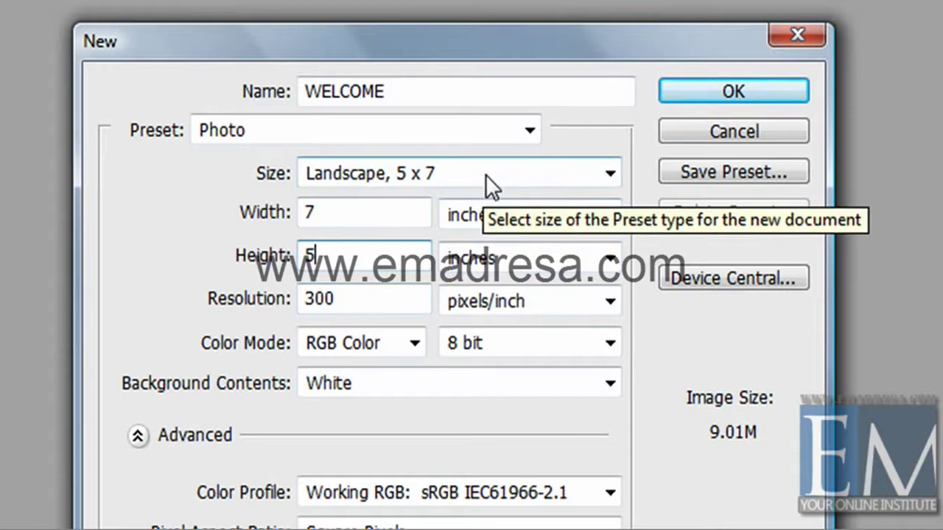
# Choose the Web preset and review its sizes, keeping 640 x 480
pyautogui.click(529, 130)
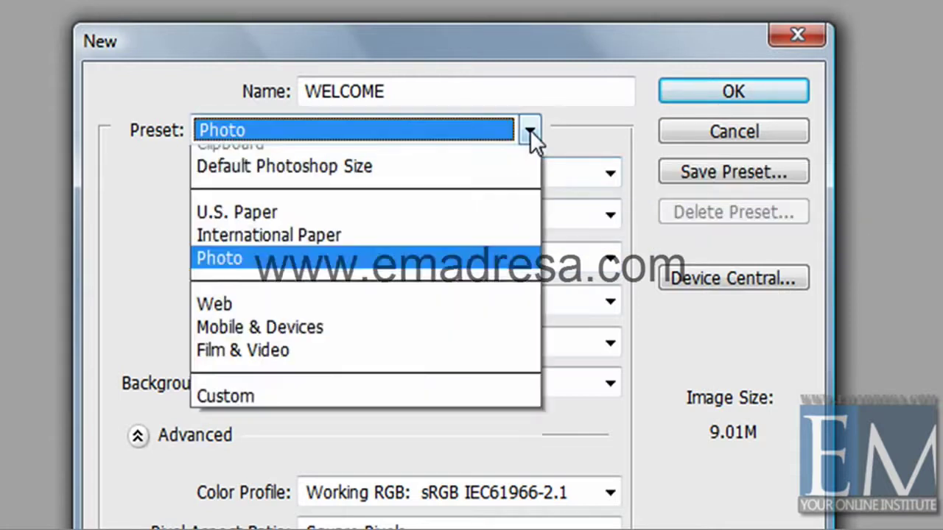
pyautogui.click(439, 315)
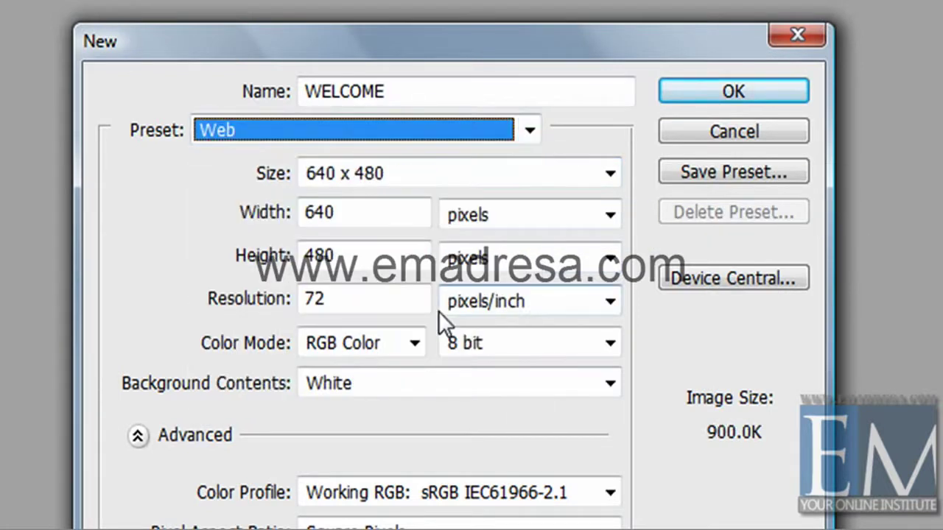
pyautogui.click(611, 173)
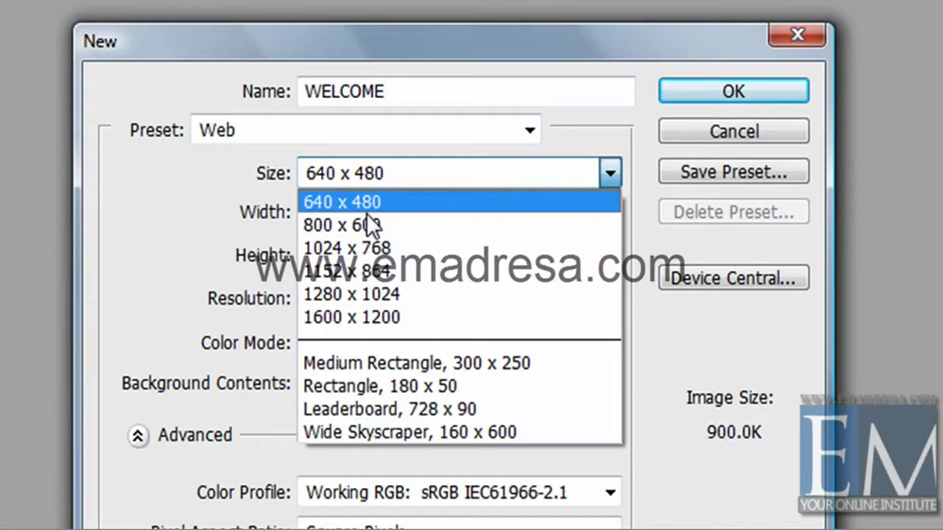
pyautogui.click(611, 173)
# Switch to the Film & Video preset and keep the NTSC DV size
pyautogui.click(437, 129)
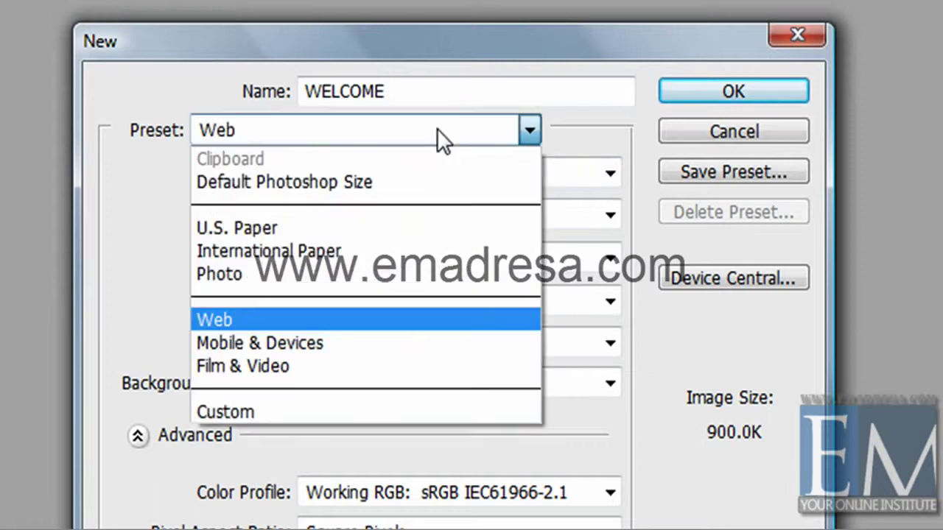
pyautogui.click(398, 369)
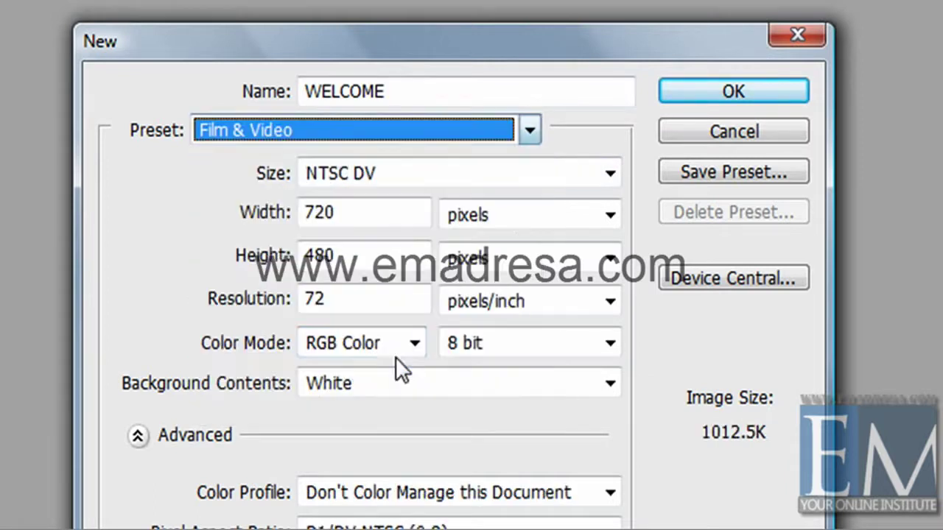
pyautogui.click(490, 172)
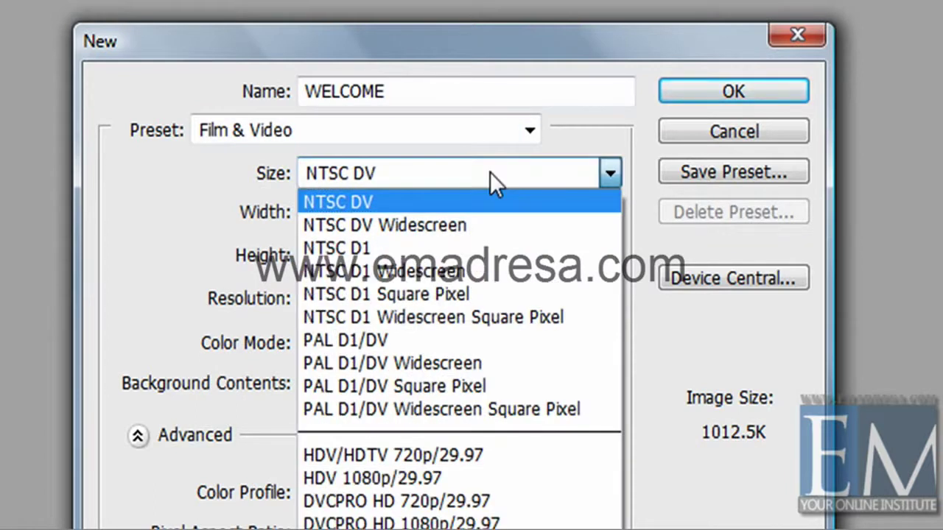
pyautogui.click(567, 94)
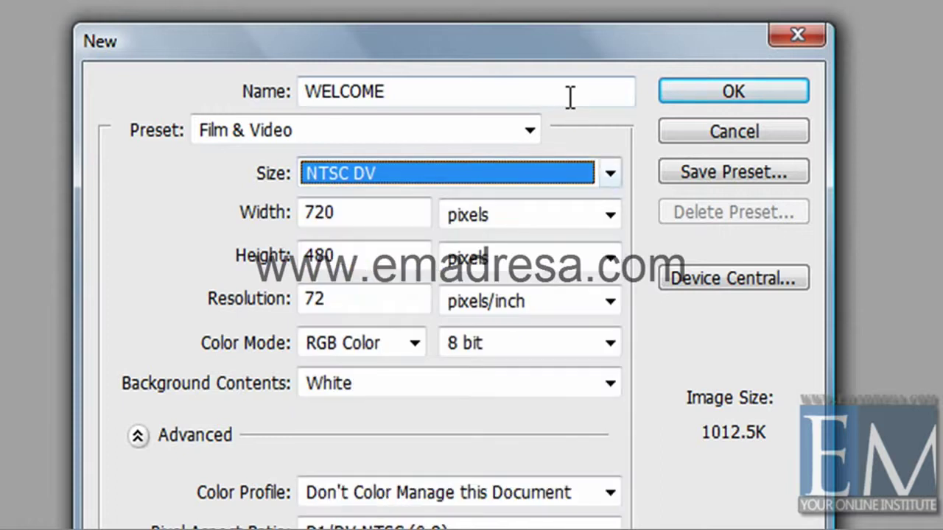
pyautogui.click(567, 92)
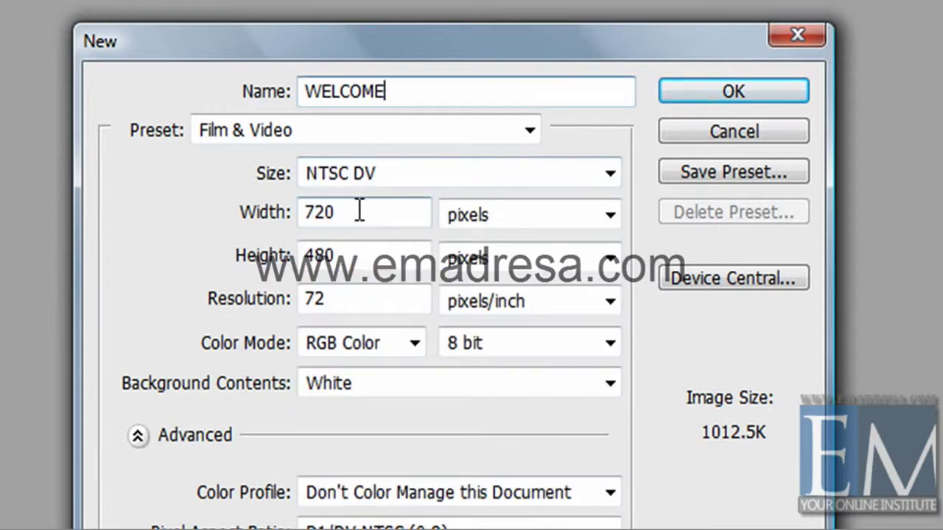
# Set width and height to 500 pixels and resolution to 300 pixels/inch
pyautogui.doubleClick(313, 213)
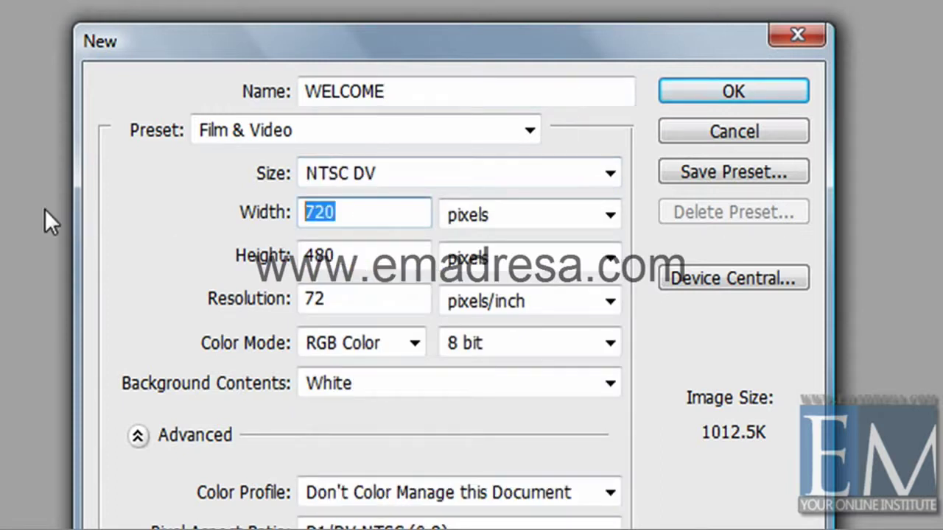
pyautogui.write('500')
pyautogui.press('Tab')
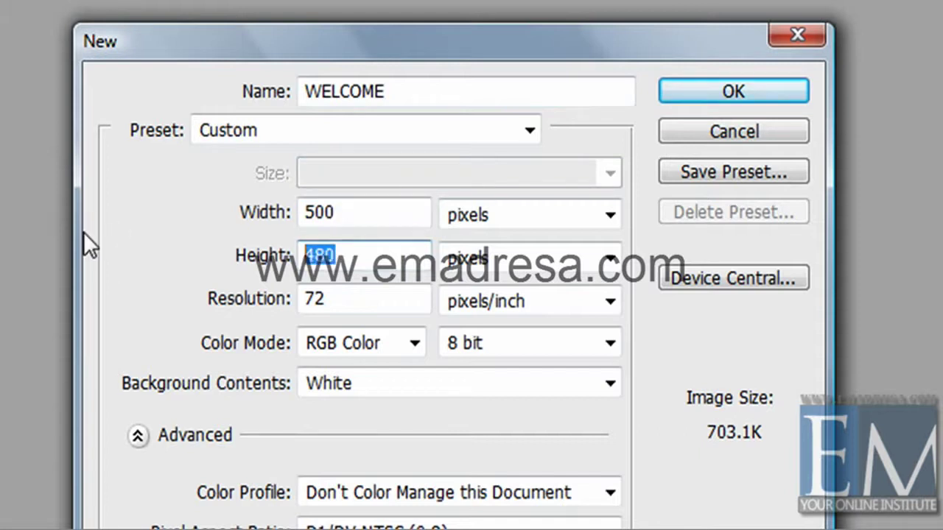
pyautogui.write('500')
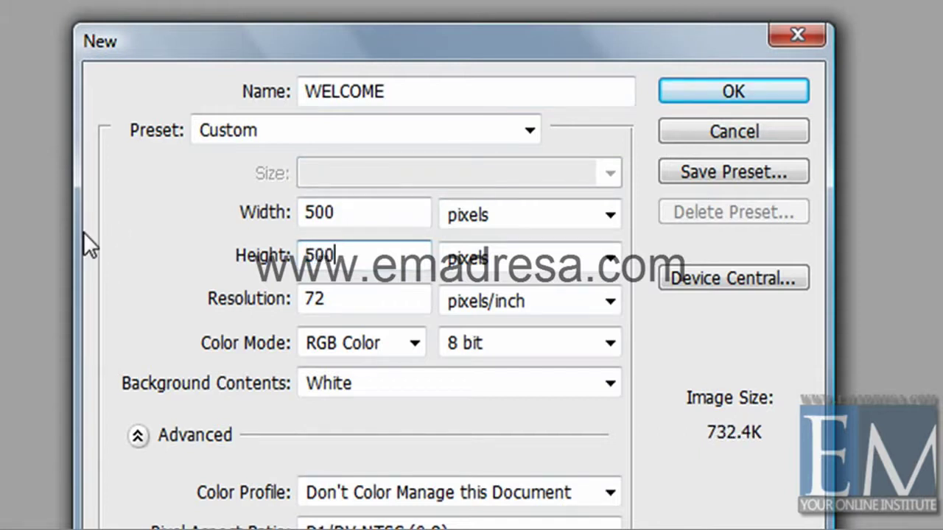
pyautogui.doubleClick(315, 298)
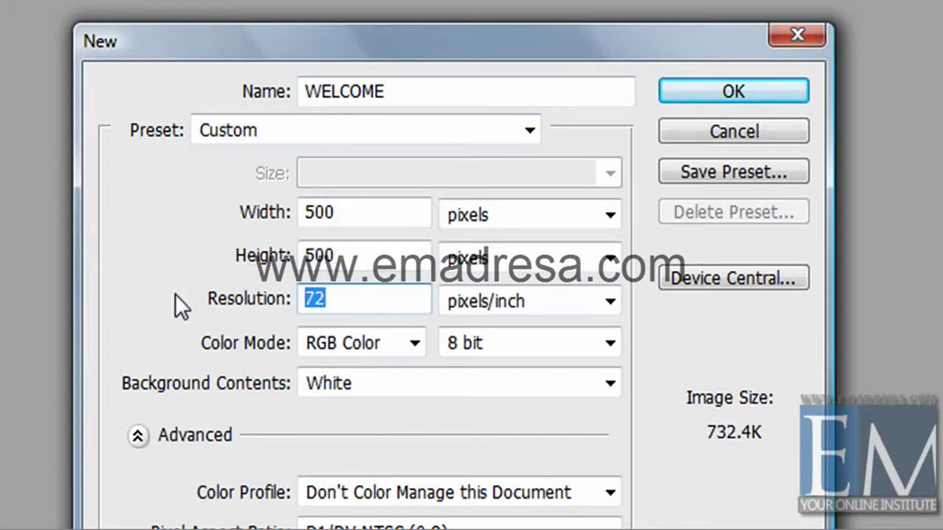
pyautogui.write('300')
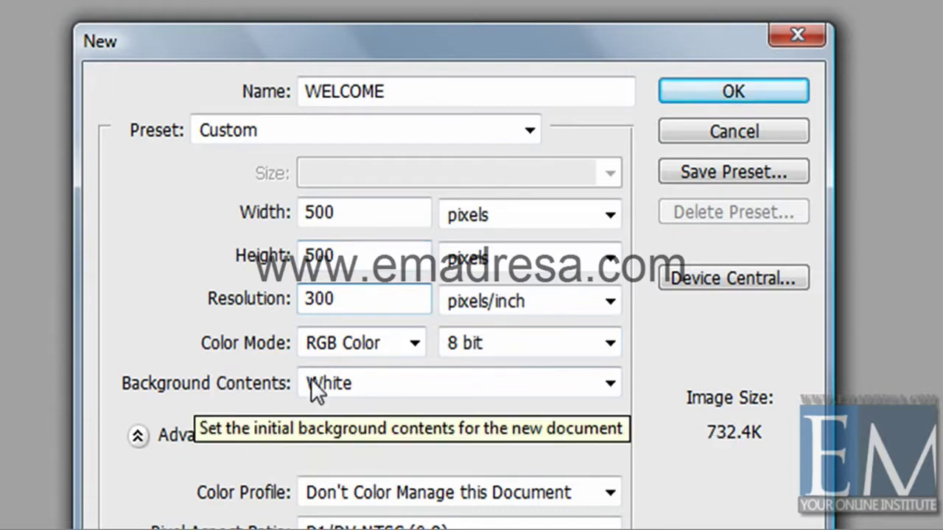
pyautogui.click(343, 385)
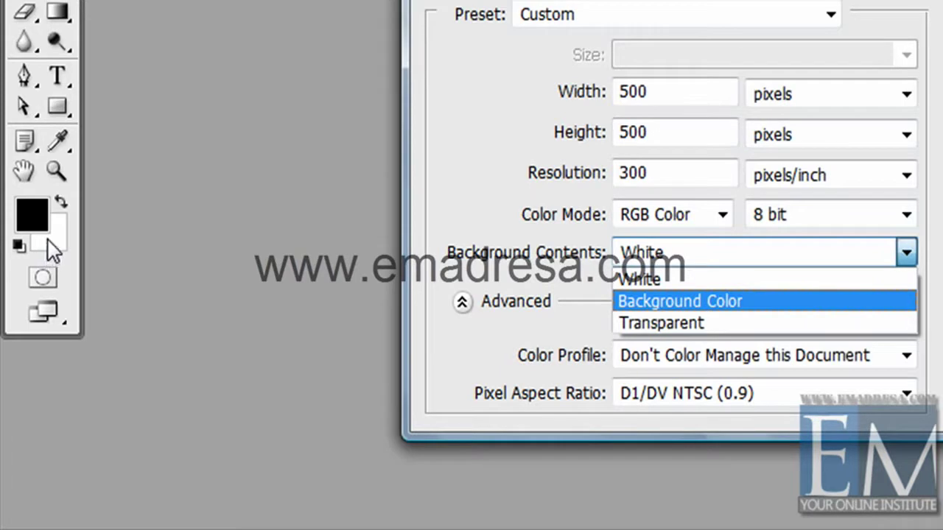
# Try White and Background Color, then set Background Contents to Transparent
pyautogui.click(674, 277)
pyautogui.click(674, 253)
pyautogui.click(669, 302)
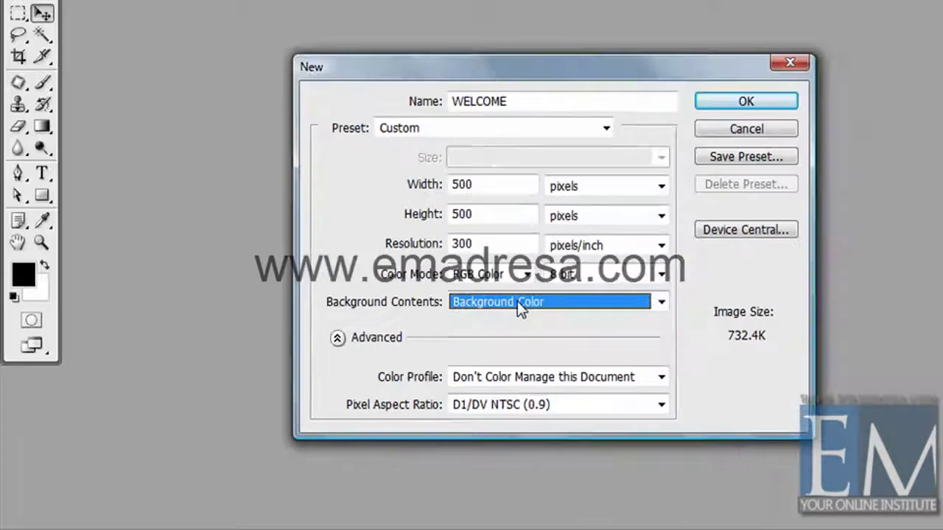
pyautogui.click(413, 332)
pyautogui.click(402, 373)
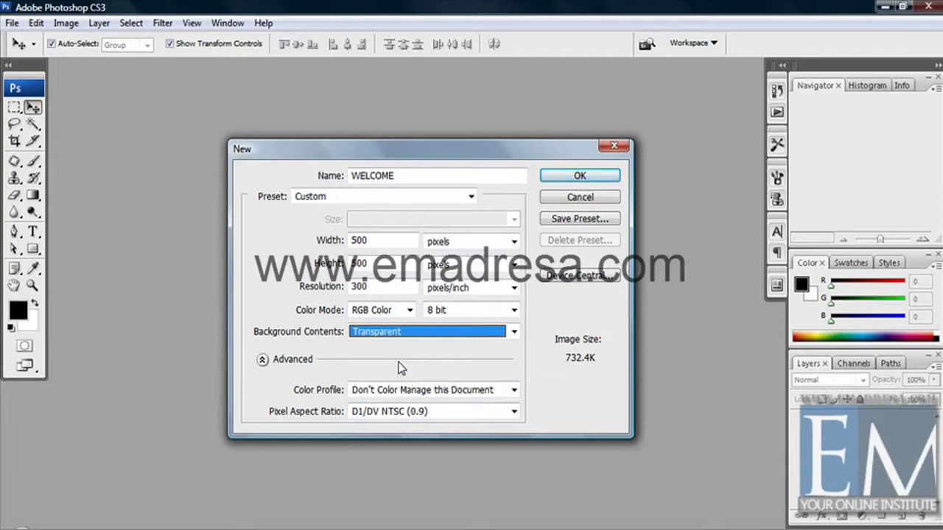
# Create the transparent 500 × 500 WELCOME document, enlarge its window, then close it
pyautogui.click(556, 181)
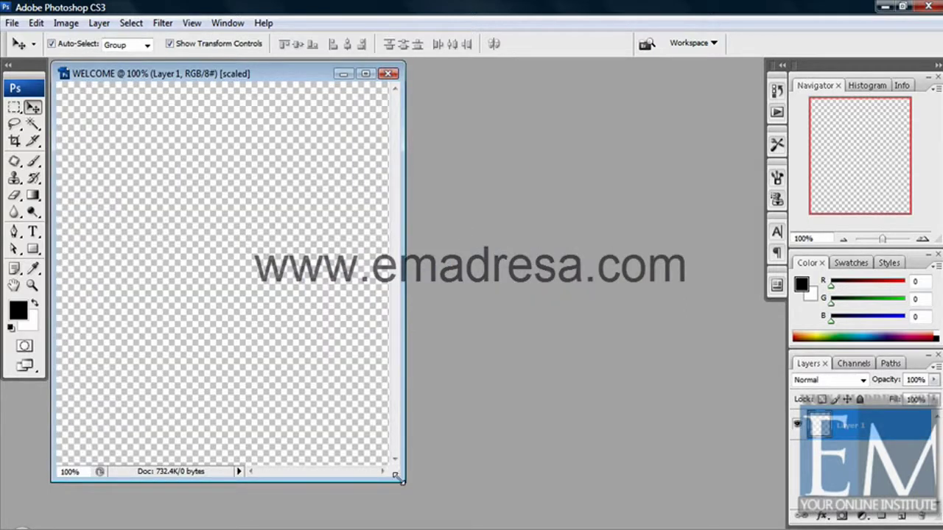
pyautogui.moveTo(398, 479); pyautogui.dragTo(691, 484)
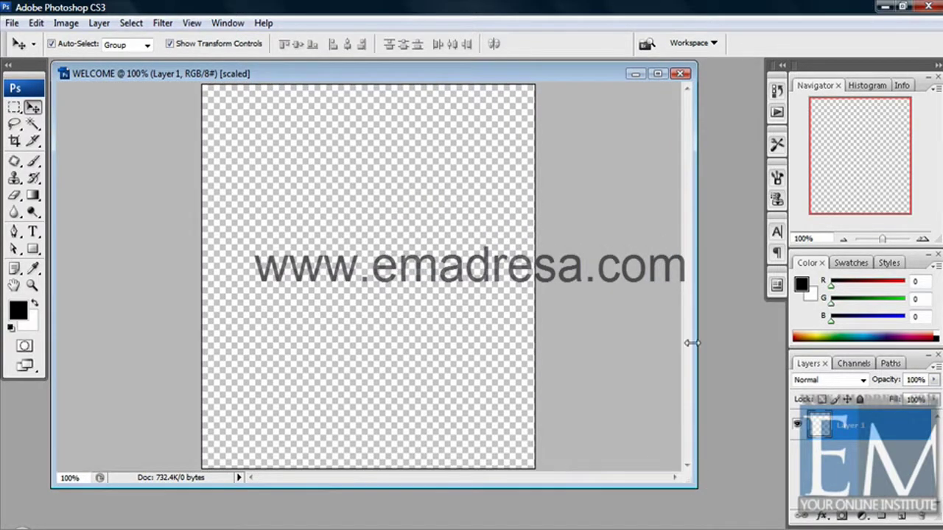
pyautogui.click(680, 73)
pyautogui.click(14, 23)
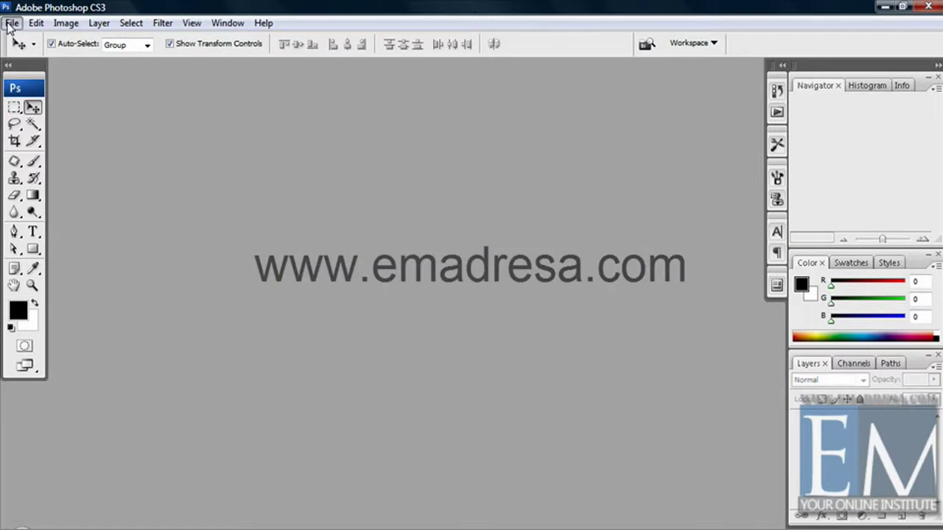
# Start a new document with White background contents and the advanced settings collapsed
pyautogui.click(24, 40)
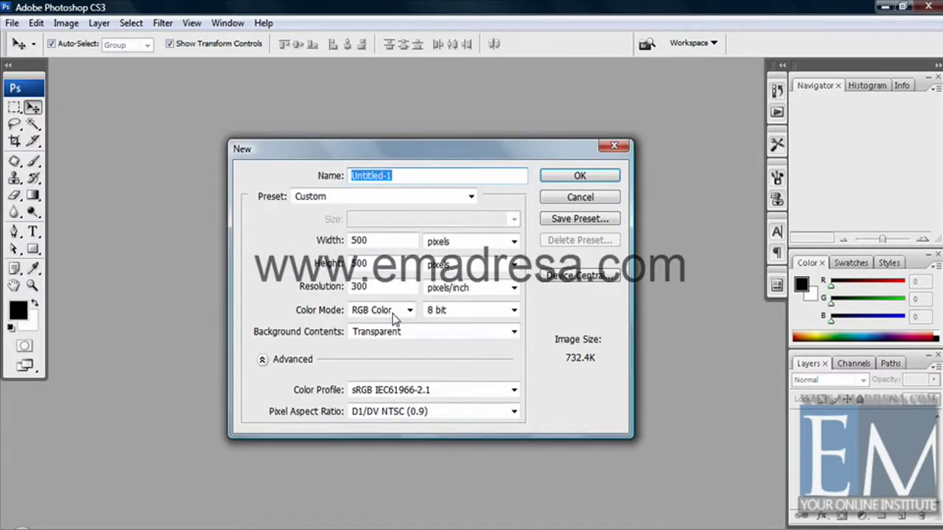
pyautogui.click(421, 333)
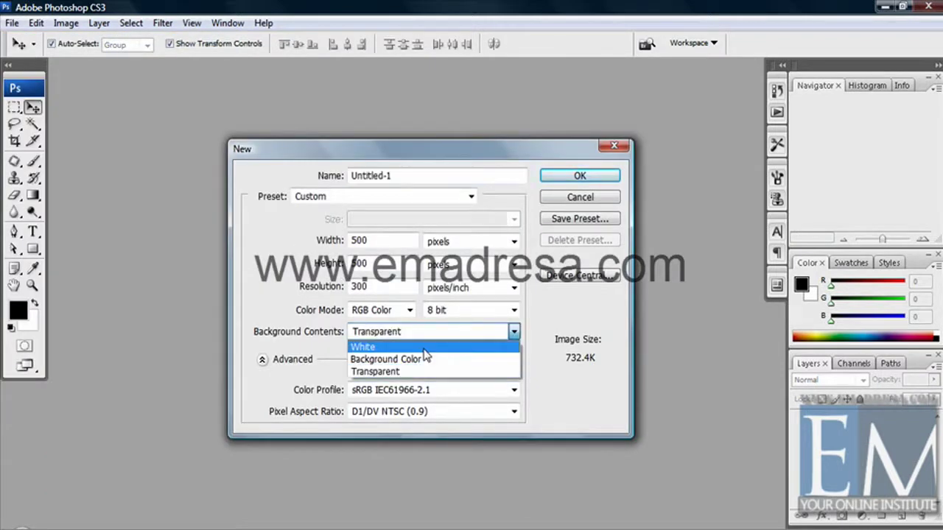
pyautogui.click(425, 350)
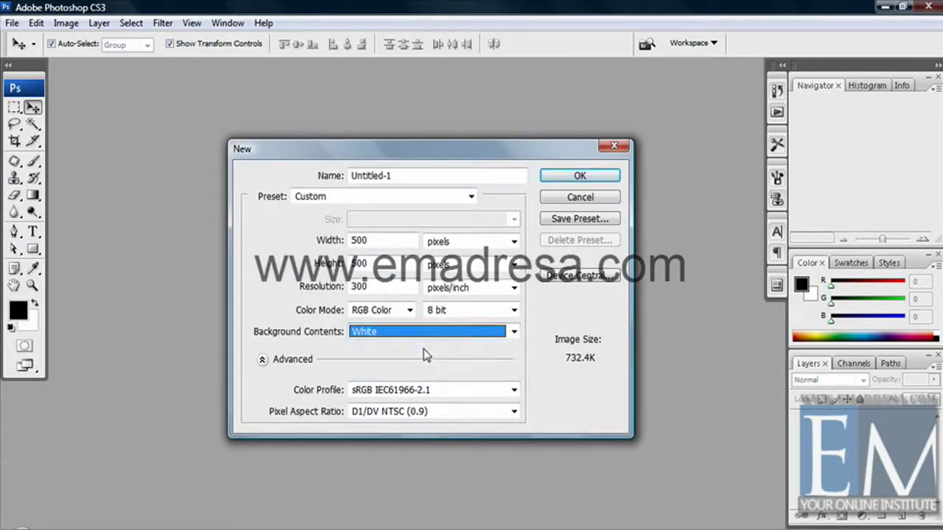
pyautogui.click(262, 360)
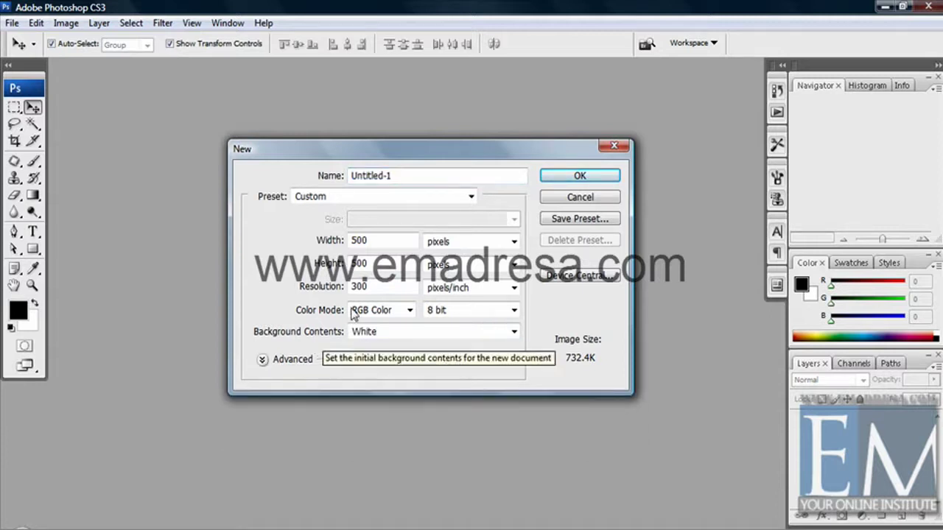
# Set the size to 700 × 500 pixels at 300 pixels/inch, leaving the preset on Custom
pyautogui.doubleClick(370, 240)
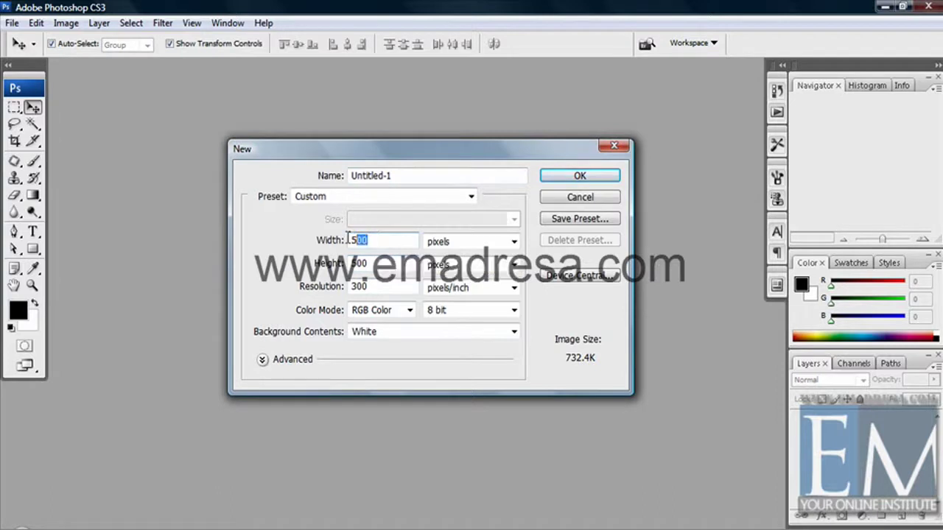
pyautogui.write('7')
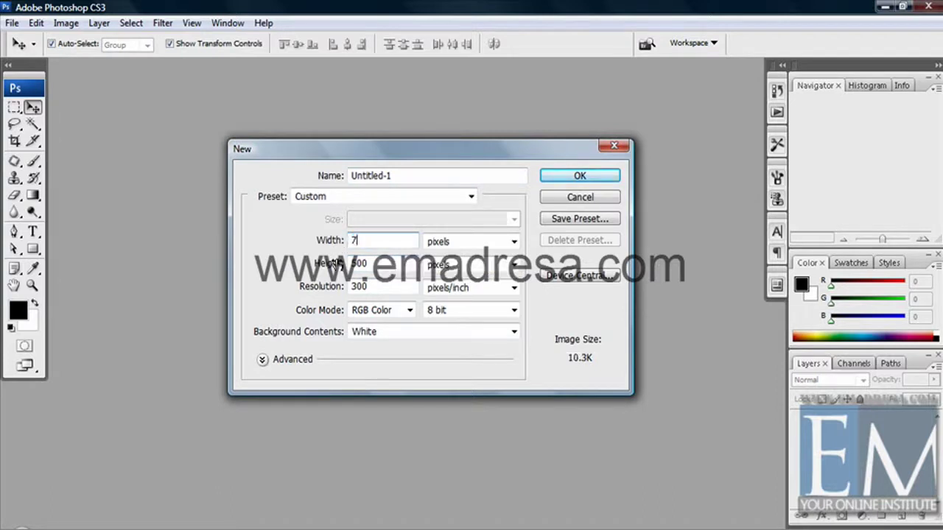
pyautogui.write('00')
pyautogui.press('Tab')
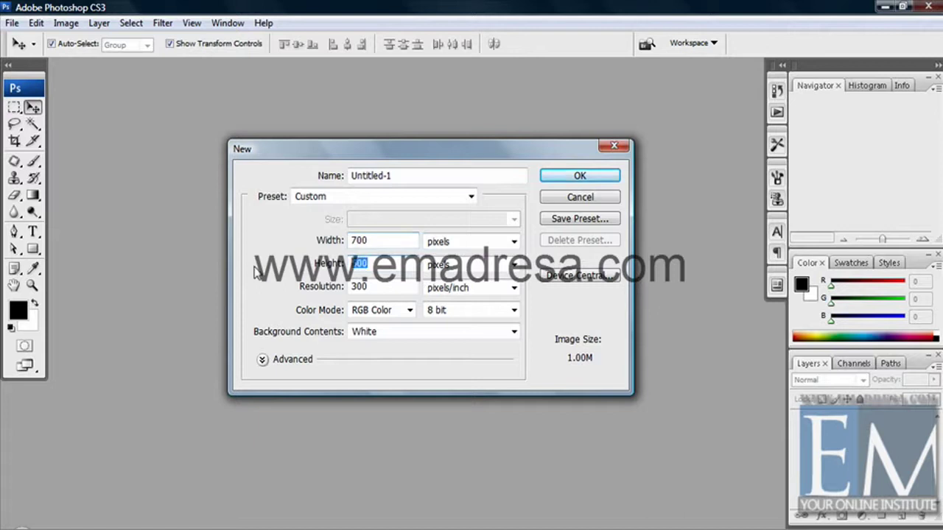
pyautogui.write('500')
pyautogui.press('Tab')
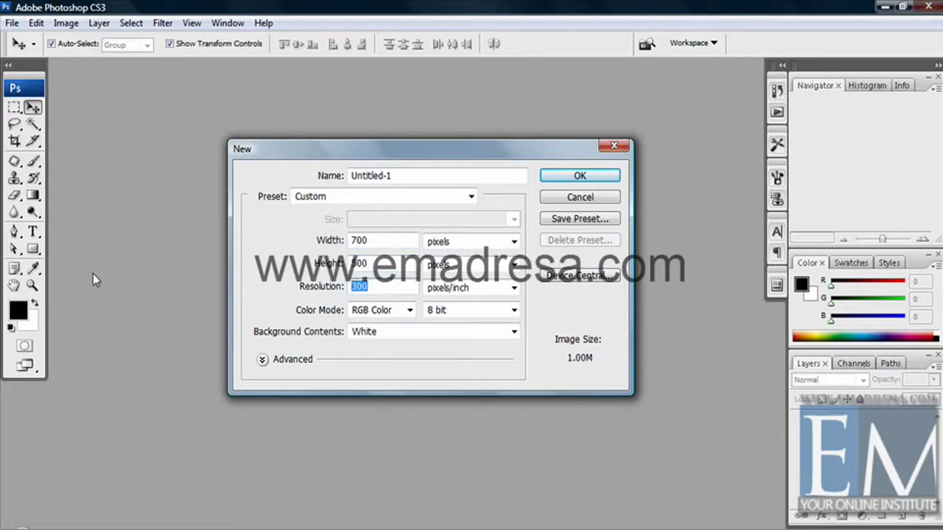
pyautogui.click(380, 284)
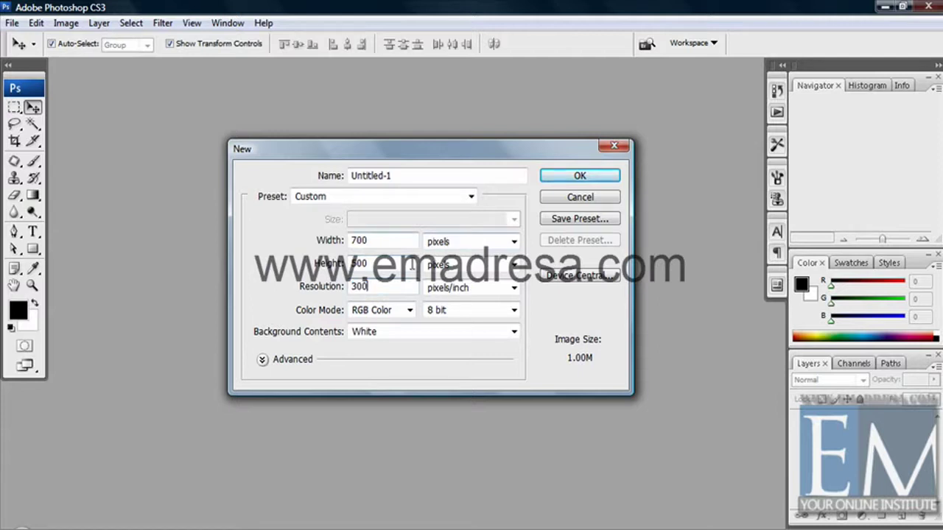
pyautogui.click(464, 196)
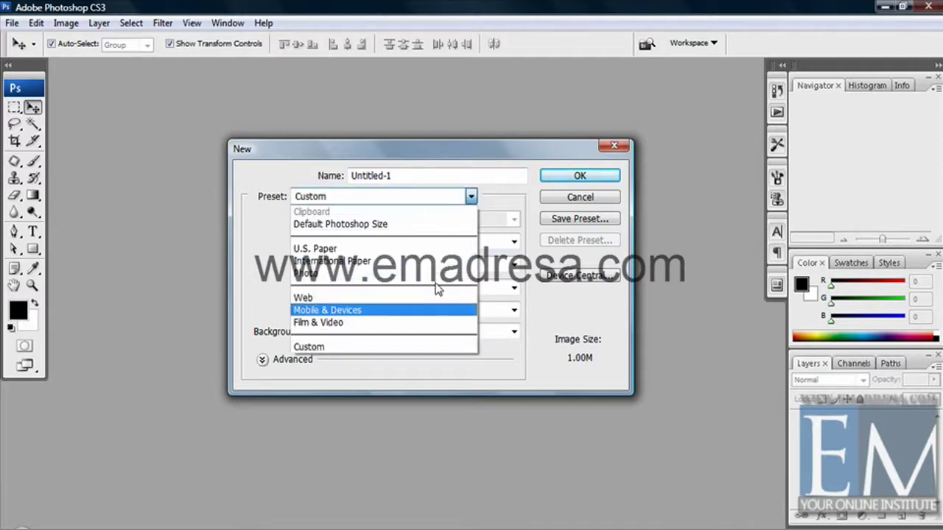
pyautogui.click(471, 196)
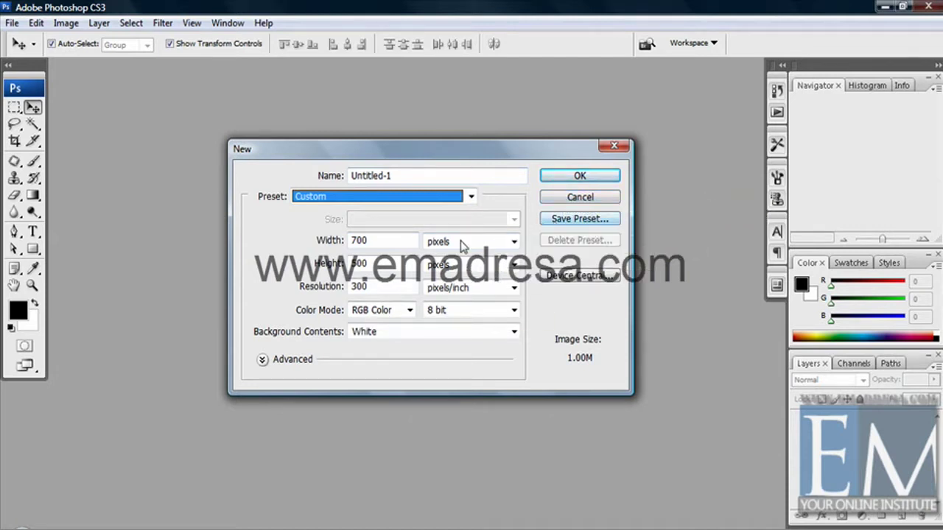
# Save the 700 × 500 settings as a document preset named emadresa
pyautogui.click(549, 221)
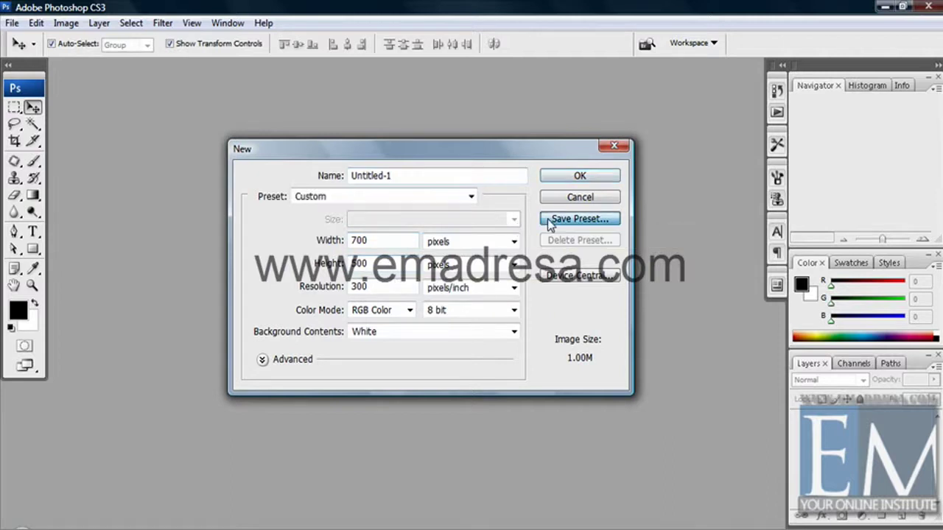
pyautogui.press('BackSpace')
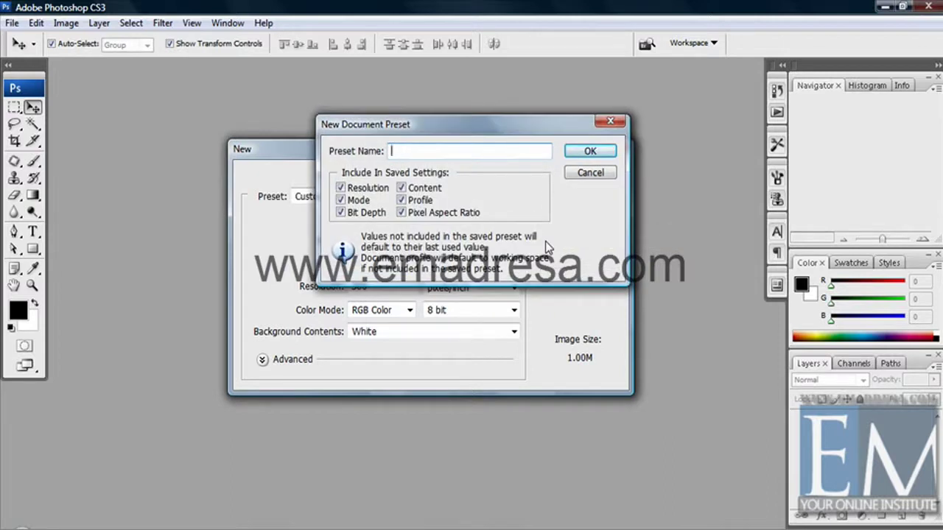
pyautogui.write('emadres')
pyautogui.write('a')
pyautogui.click(590, 151)
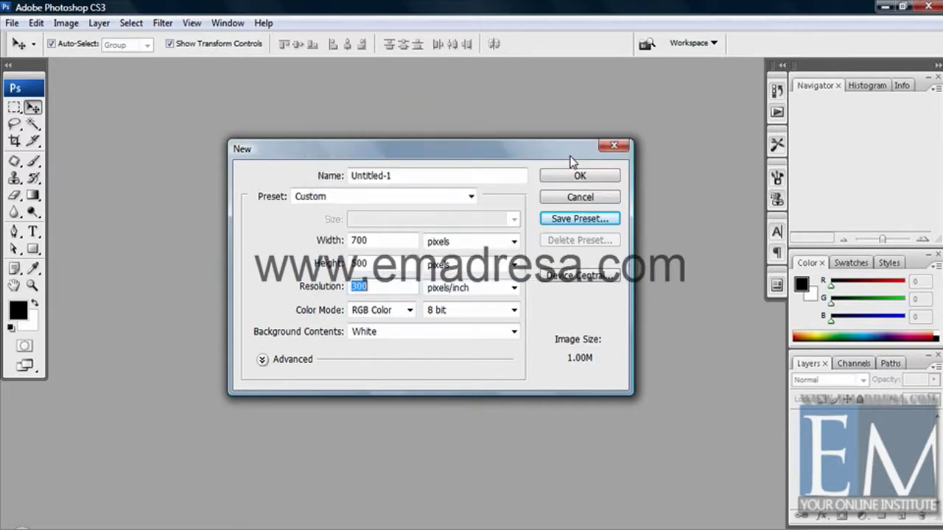
# Create a 700 × 500 Untitled-1 document, close it, and reopen the New dialog with Ctrl+N
pyautogui.click(471, 197)
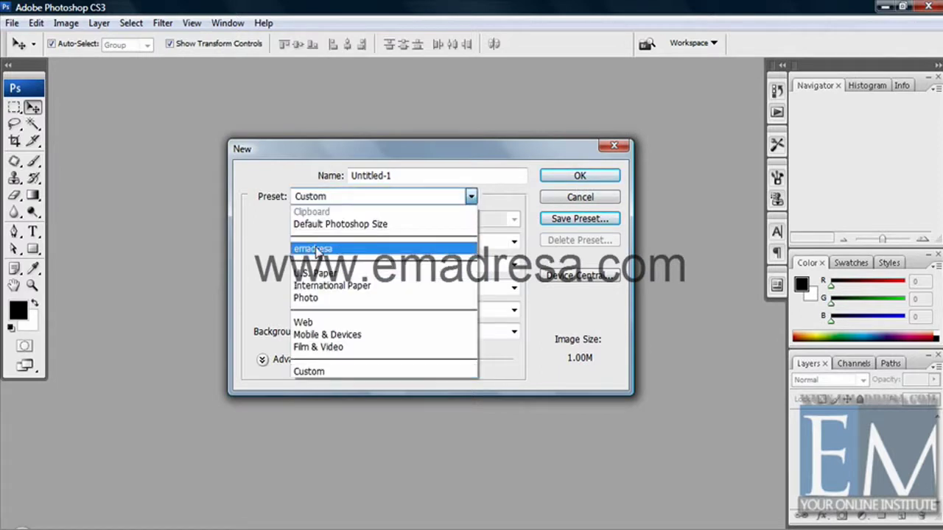
pyautogui.click(479, 215)
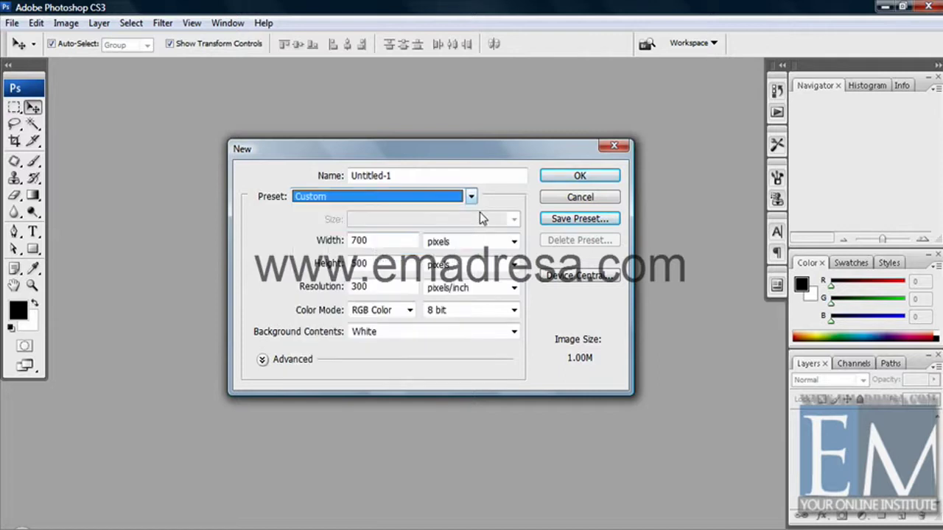
pyautogui.click(374, 240)
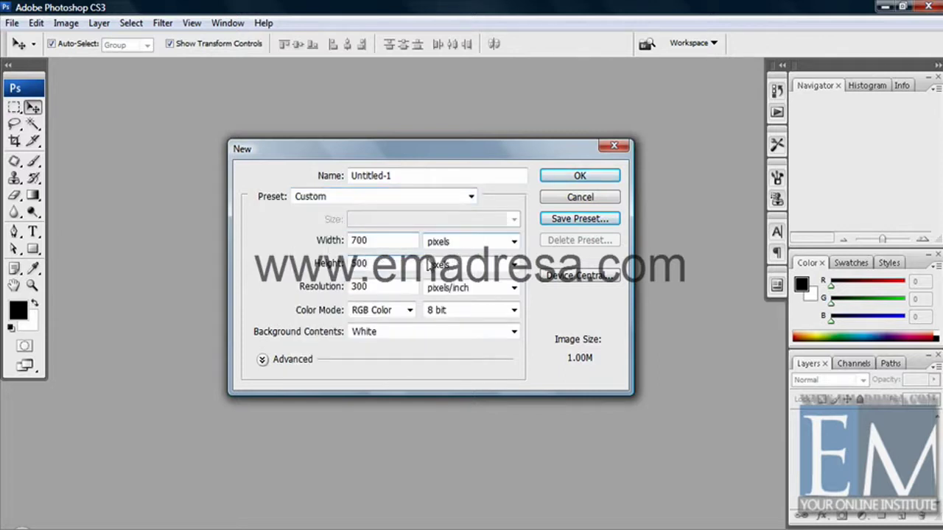
pyautogui.press('Tab')
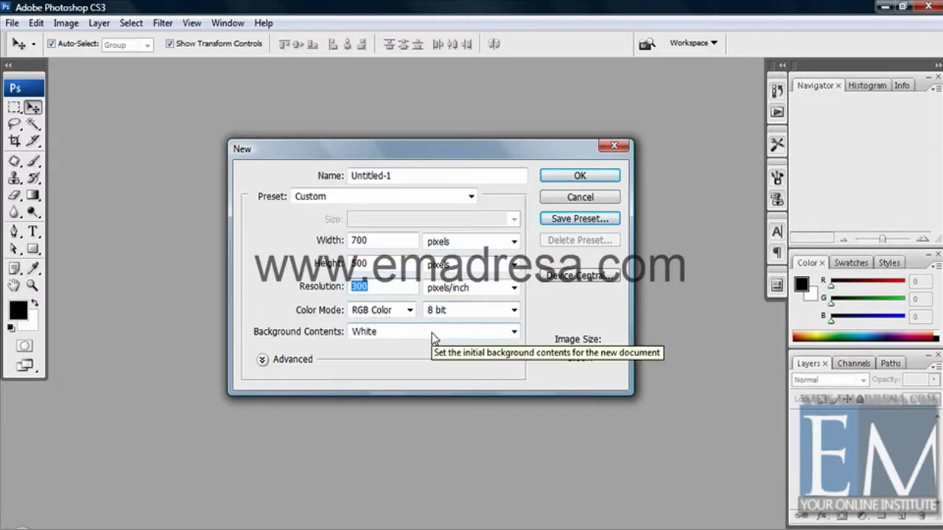
pyautogui.click(581, 176)
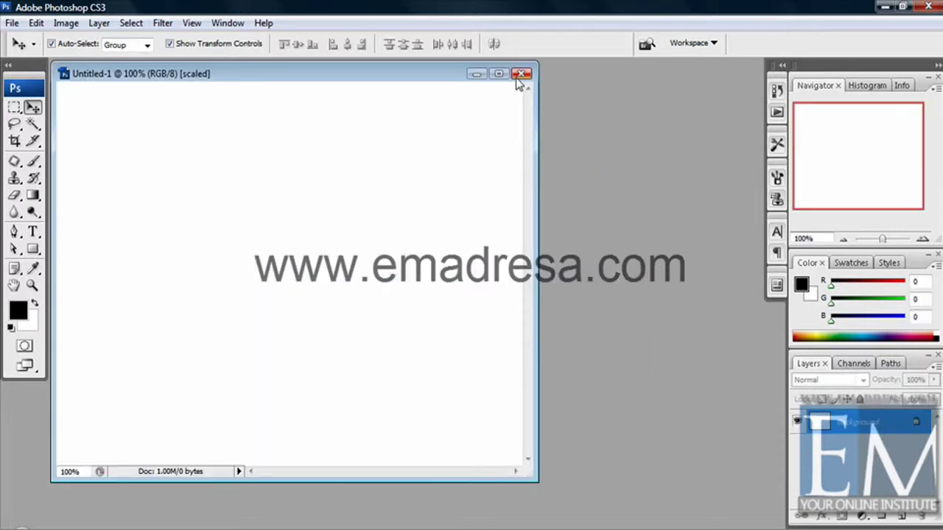
pyautogui.click(521, 74)
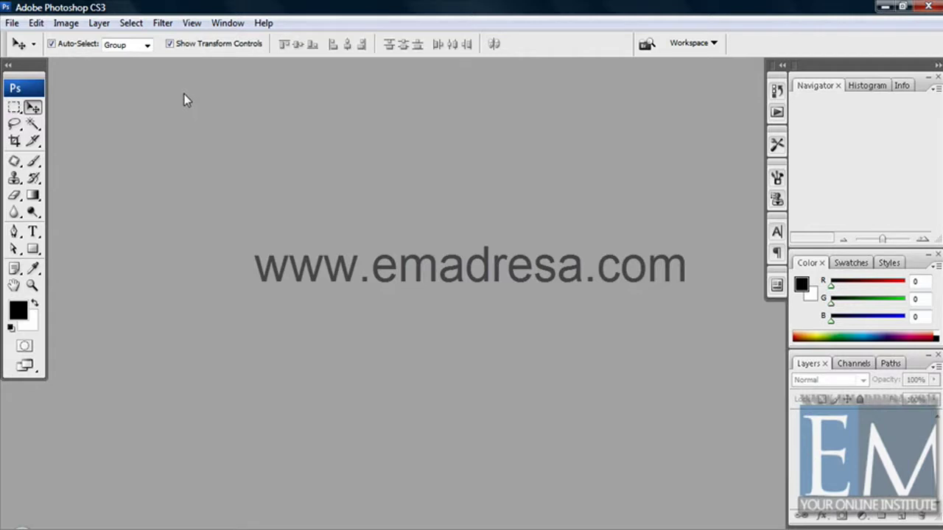
pyautogui.hotkey('ctrl', 'n')
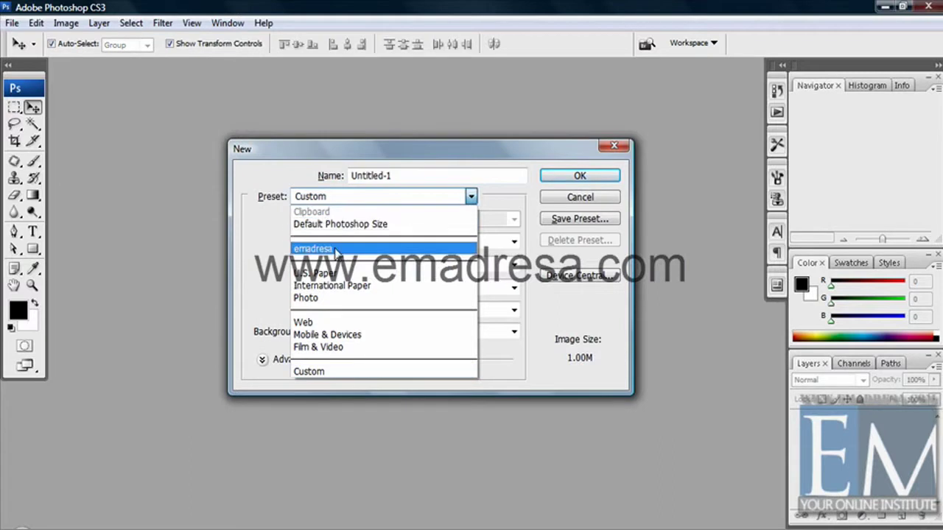
# Delete the emadresa document preset and check the preset list no longer shows it
pyautogui.click(331, 249)
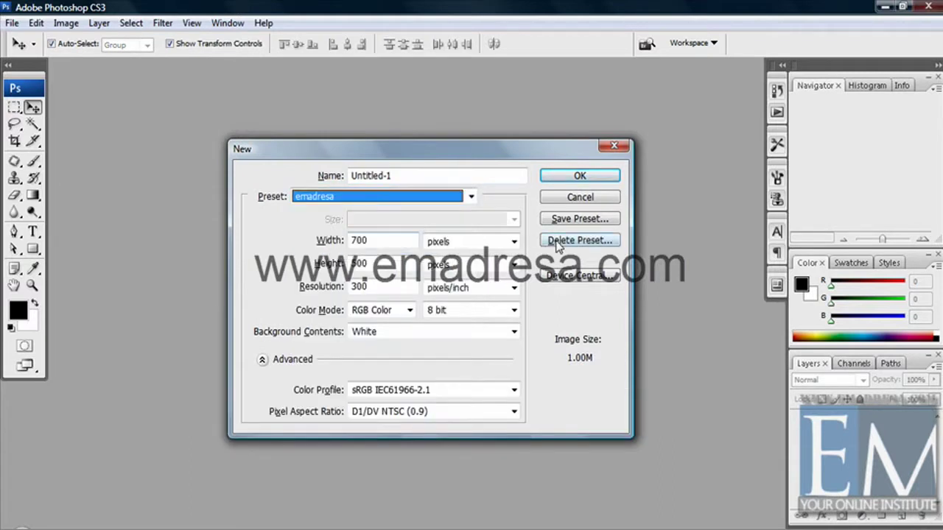
pyautogui.click(558, 243)
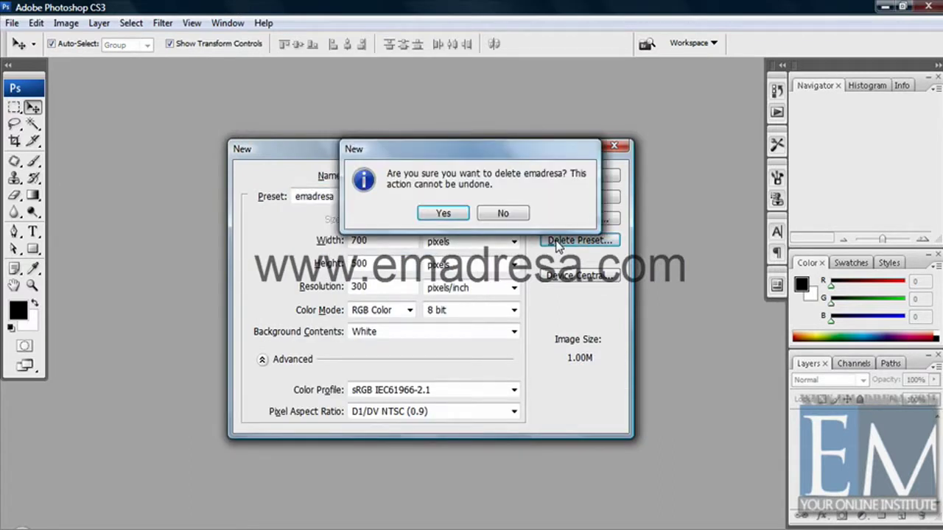
pyautogui.click(443, 213)
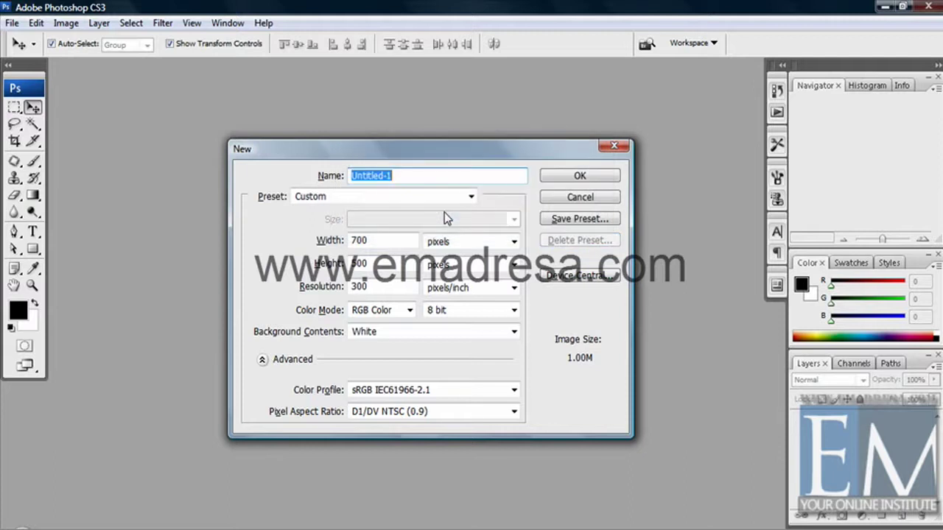
pyautogui.click(409, 196)
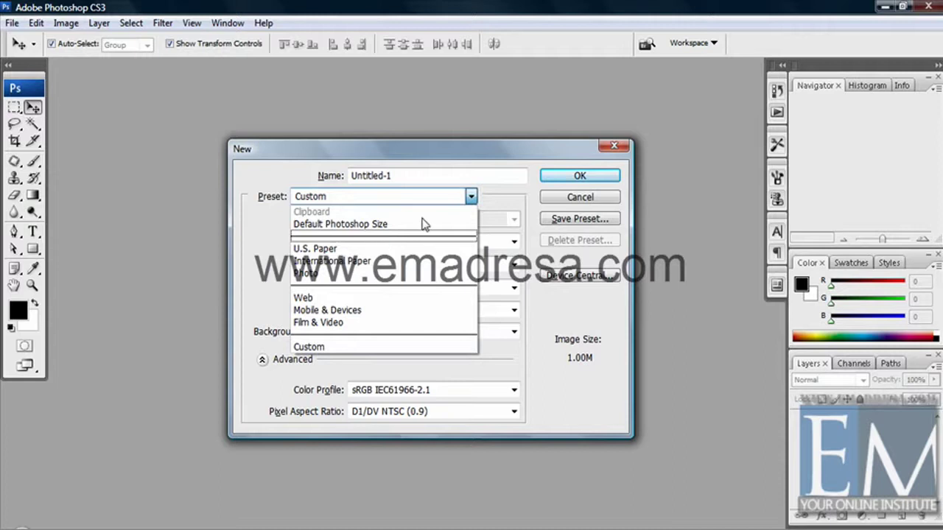
# Try the International Paper preset at A3 size, then cancel without creating a document
pyautogui.click(503, 150)
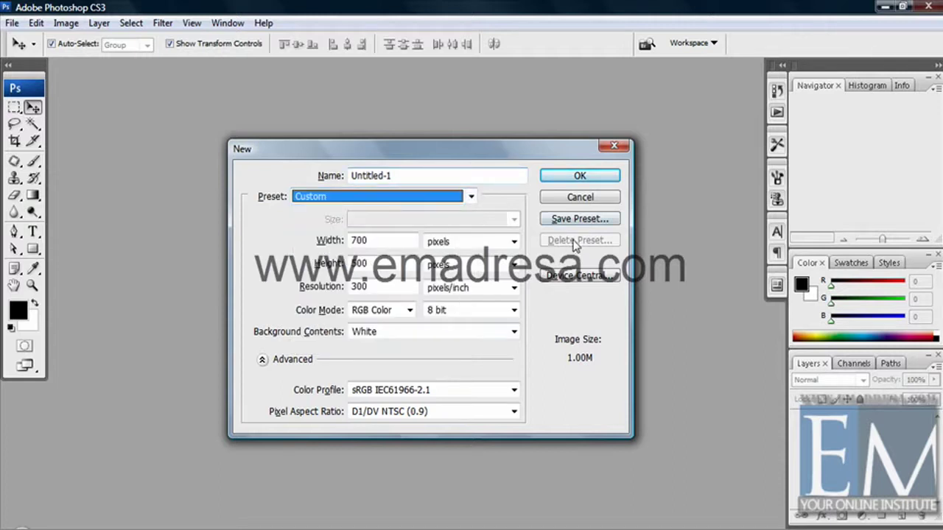
pyautogui.click(471, 196)
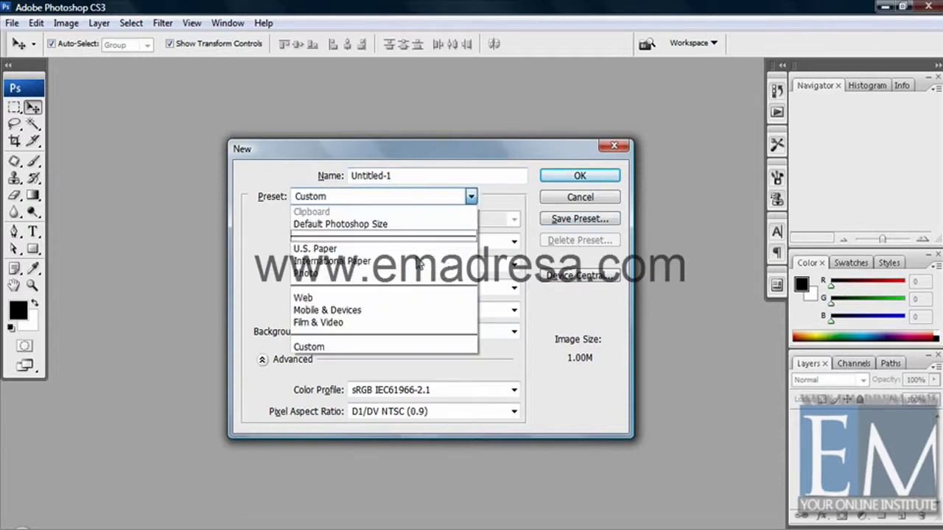
pyautogui.click(369, 263)
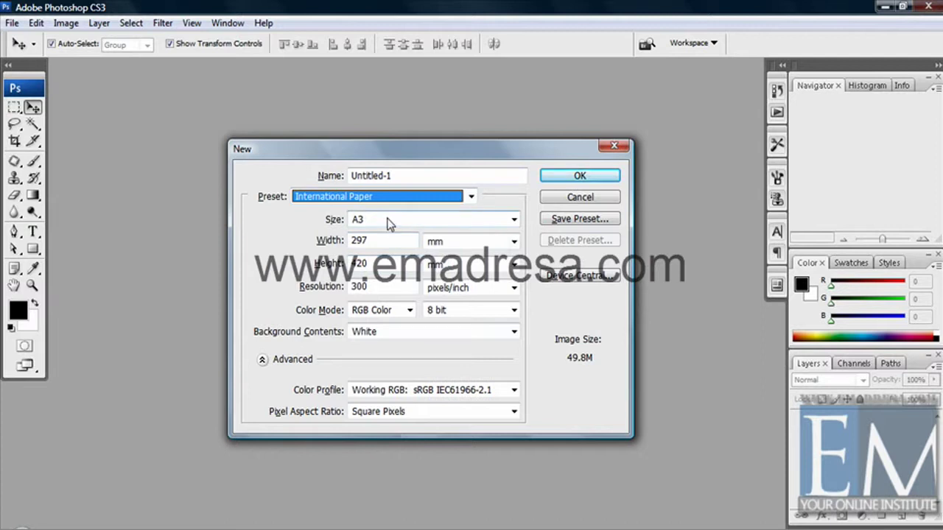
pyautogui.click(390, 221)
pyautogui.click(389, 274)
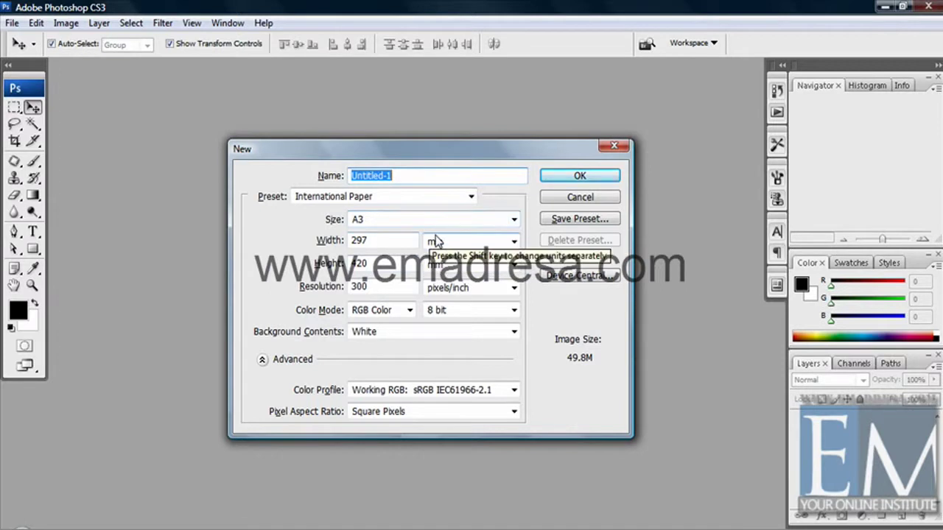
pyautogui.click(560, 199)
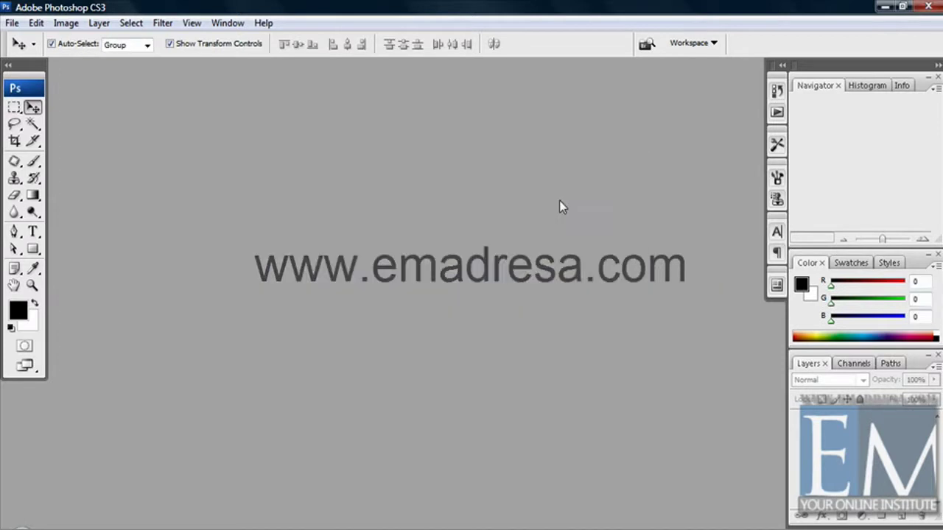
# Reopen the New dialog from the File menu, showing Custom 700 × 500 pixels
pyautogui.click(12, 23)
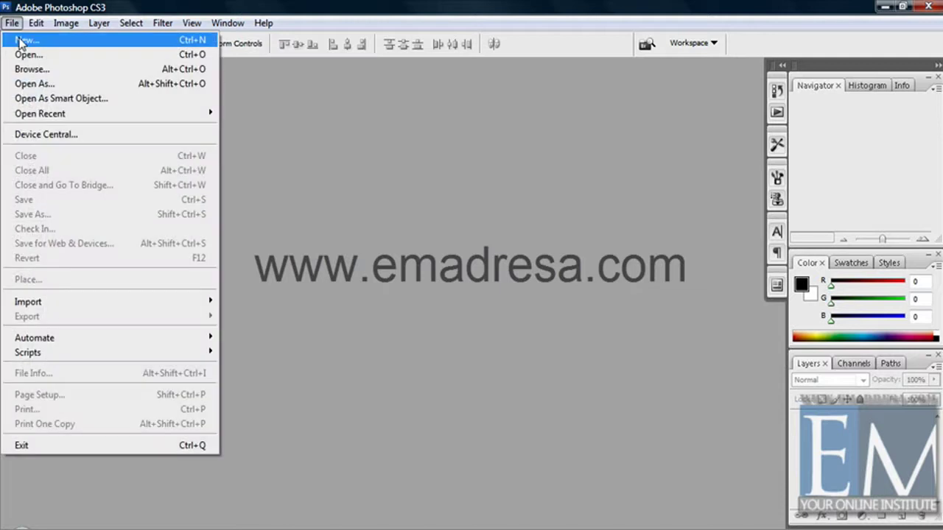
pyautogui.click(21, 43)
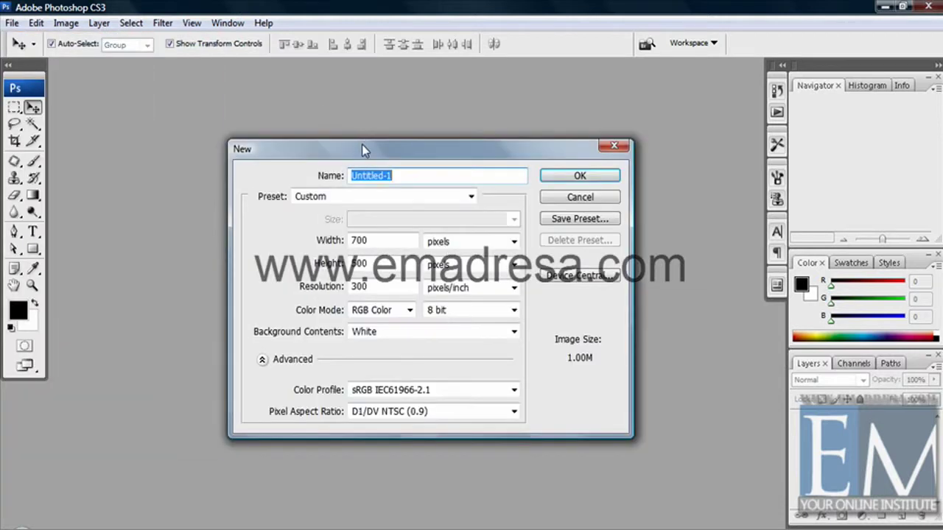